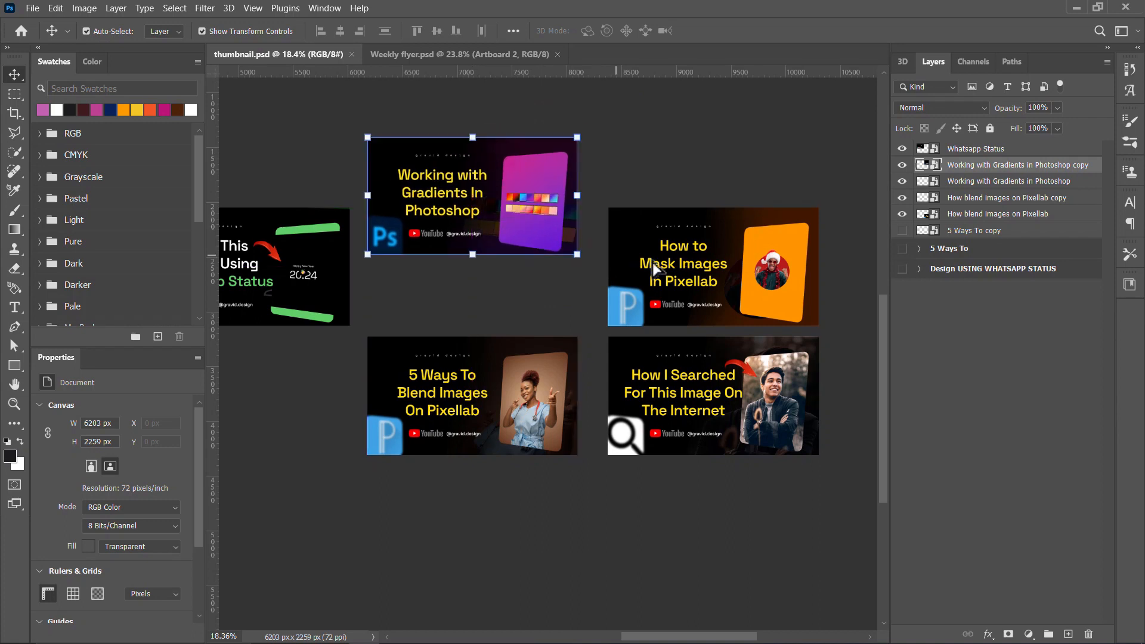
Rearrange the Mask Images, 5 Ways To Blend Images and How I Searched thumbnails around the Working with Gradients thumbnail
left_click_drag(728, 284, 729, 213)
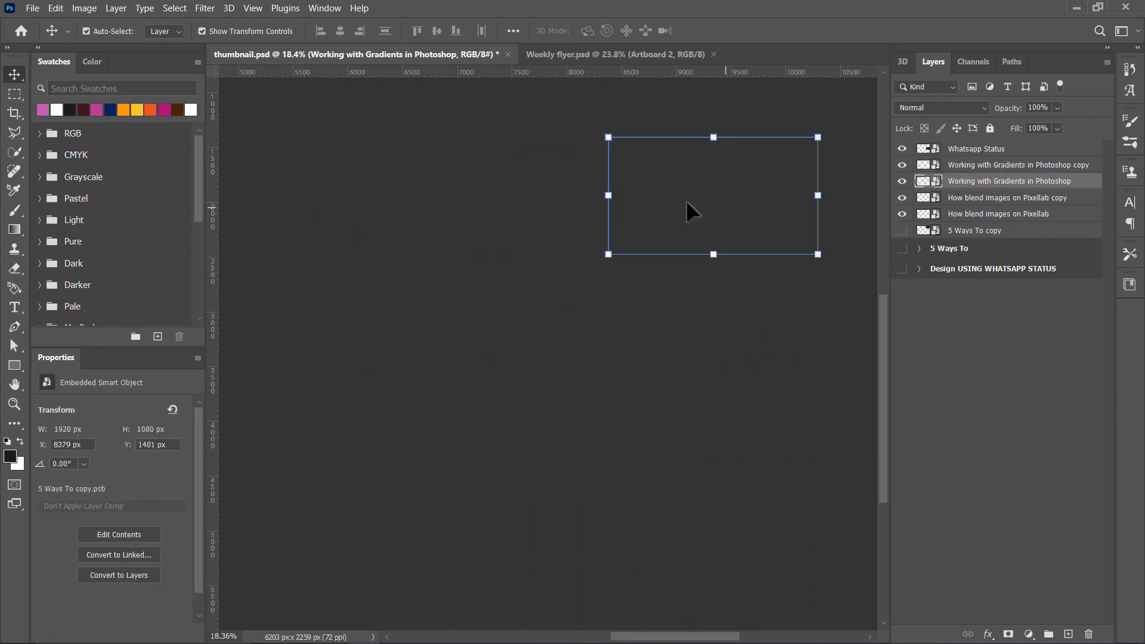
left_click_drag(494, 408, 475, 445)
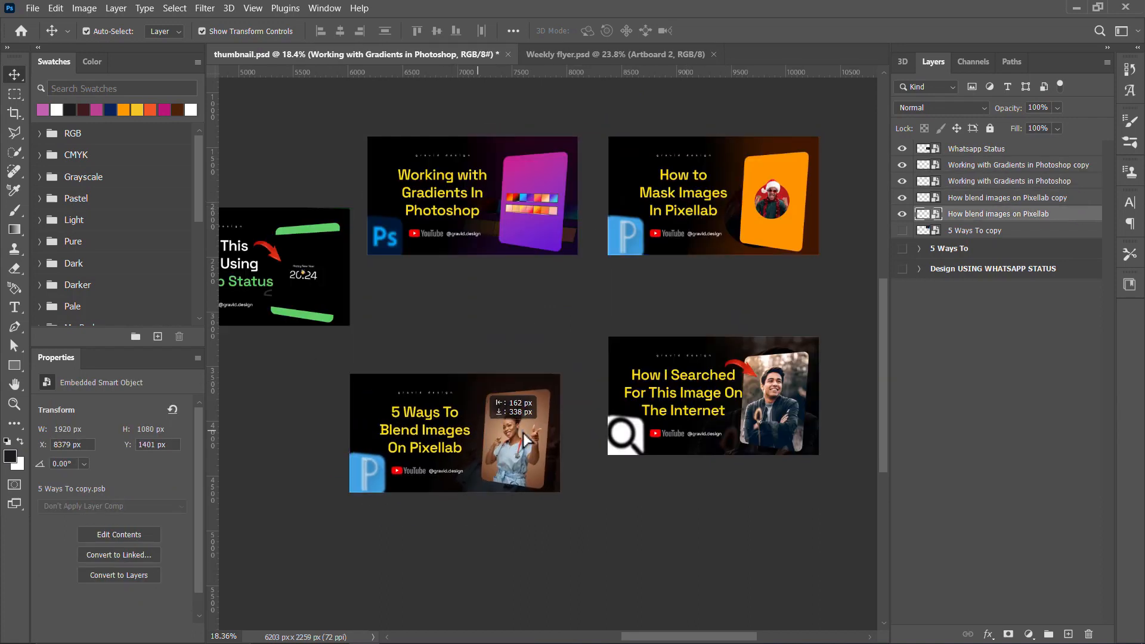
left_click_drag(723, 407, 715, 377)
scroll(725, 351, "down", 3)
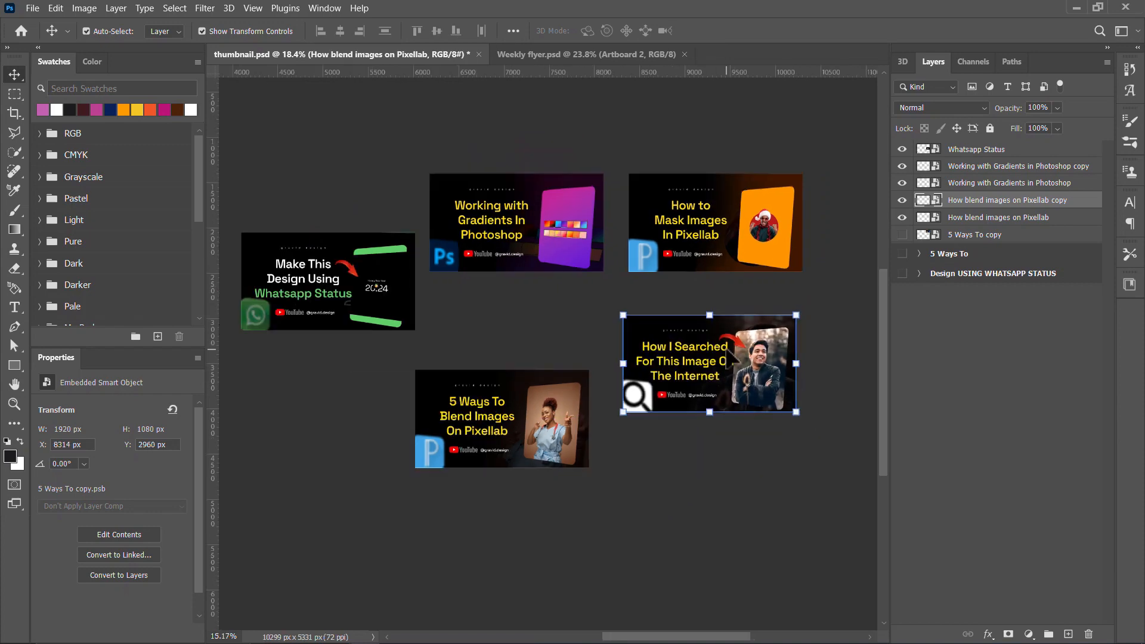
scroll(624, 307, "up", 3)
left_click_drag(464, 504, 510, 380)
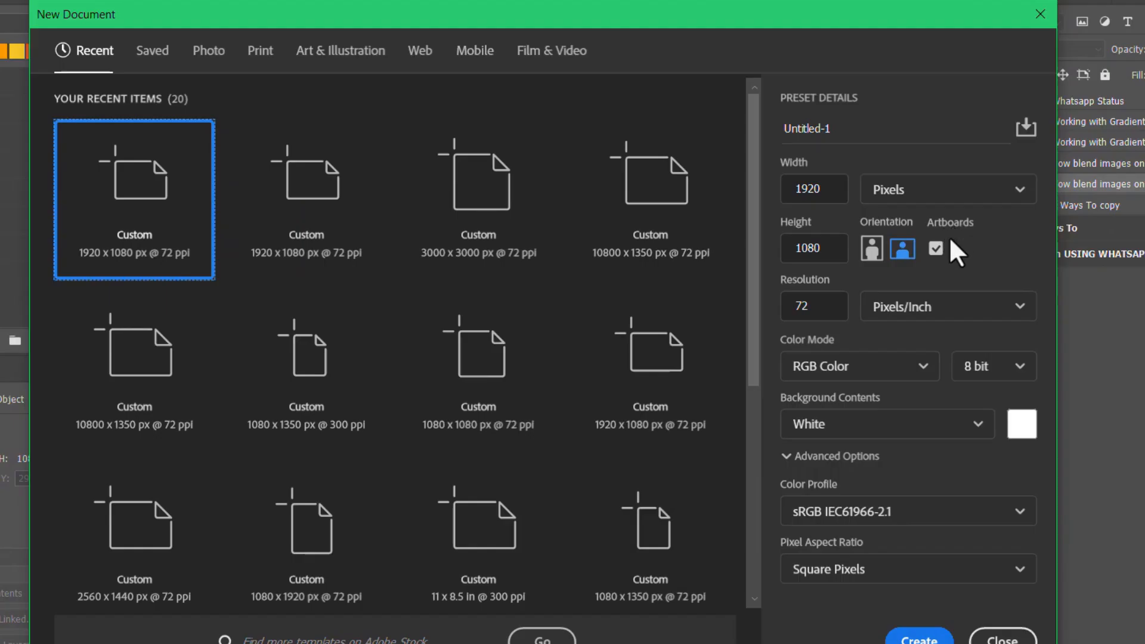
Create a 1920 x 1080 px RGB document at 72 pixels/inch with a white background and artboards turned off
left_click(936, 248)
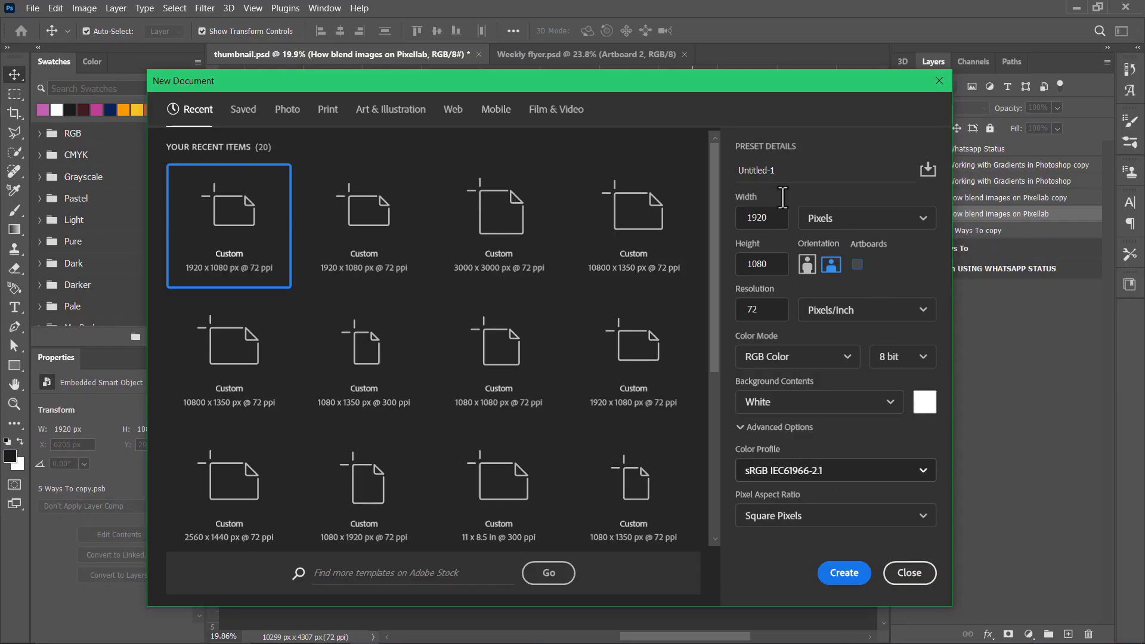
left_click(851, 577)
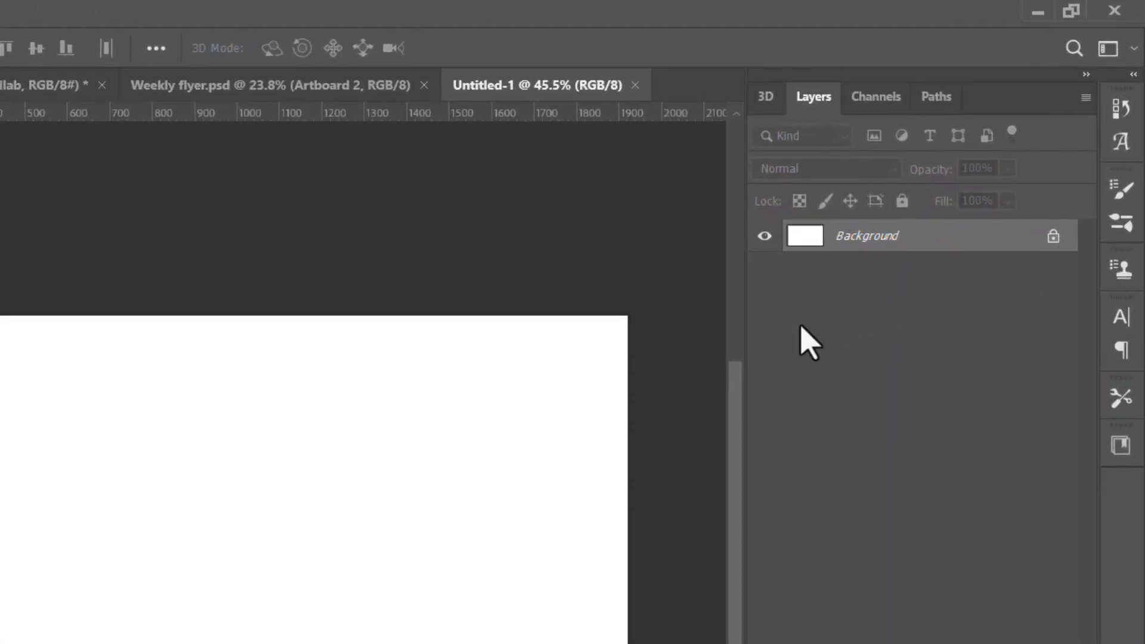
Create a second 1920 x 1080 px document at 72 pixels/inch with artboards turned on
key("ctrl+n")
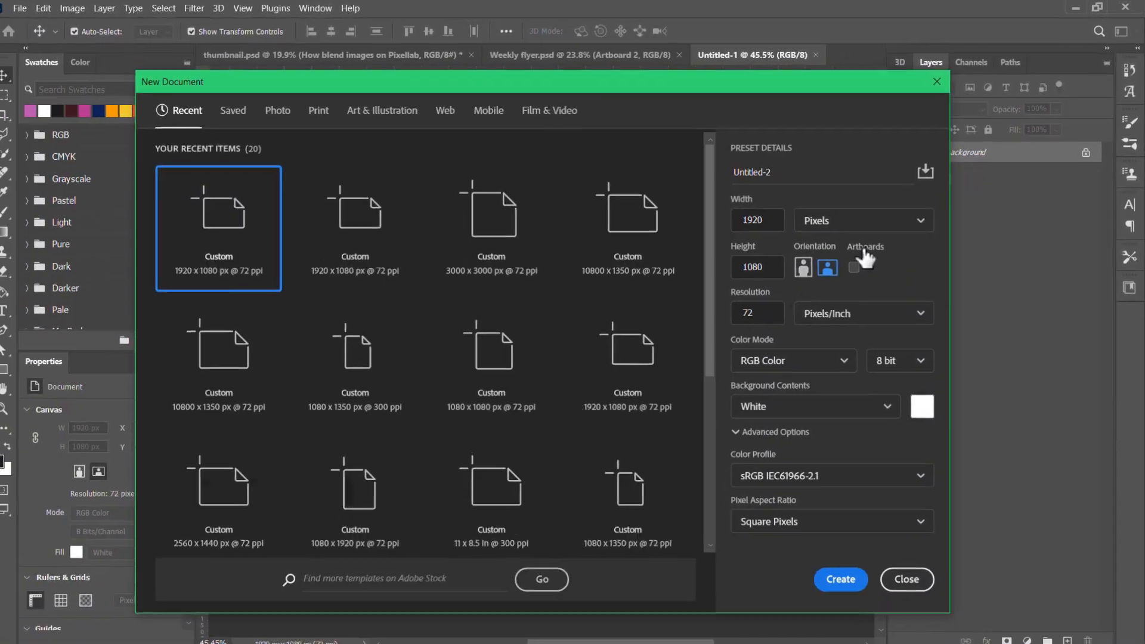
left_click(854, 267)
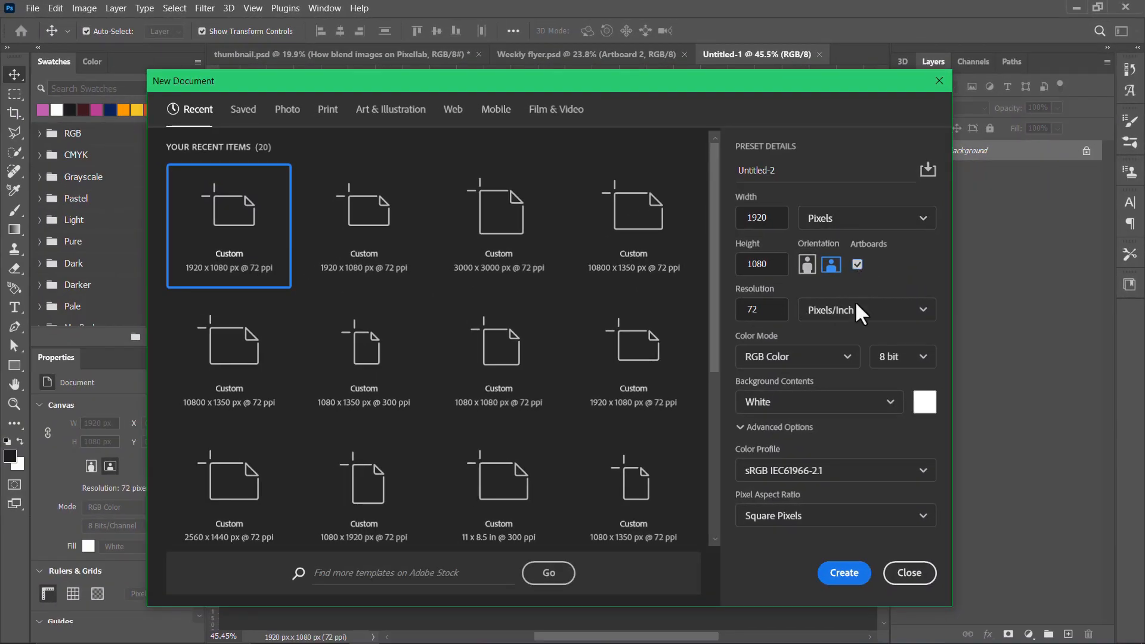
left_click(859, 584)
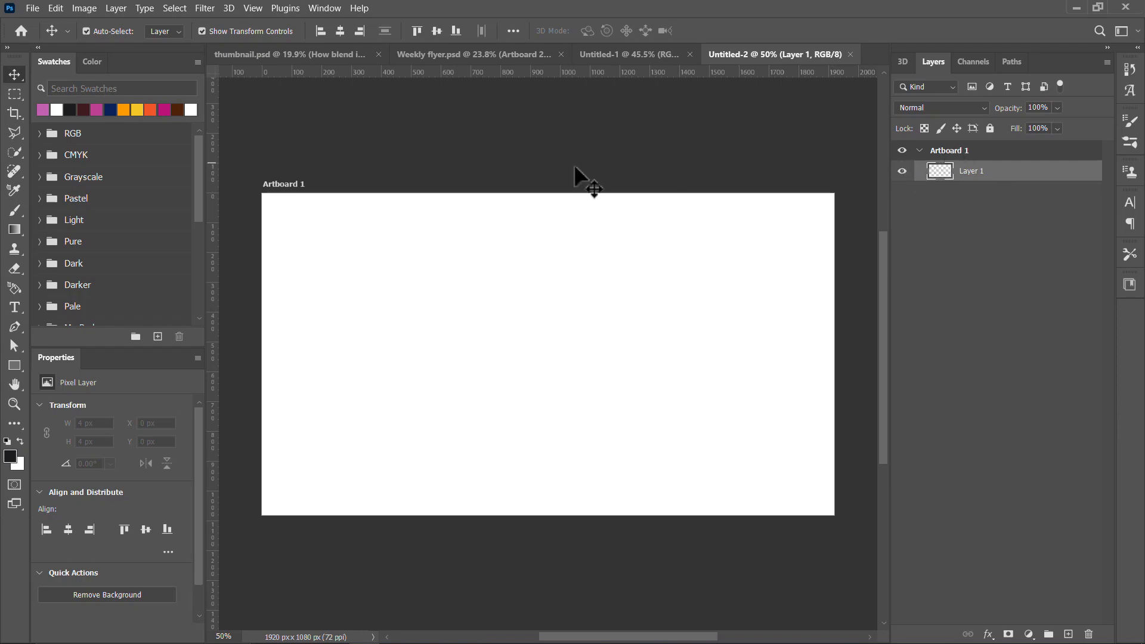
Place the growing-plants image pngwing.com - 2024-02-02T104635.141 from the Downloads folder onto Artboard 1, keeping its default size, and deselect it
scroll(493, 246, "down", 2)
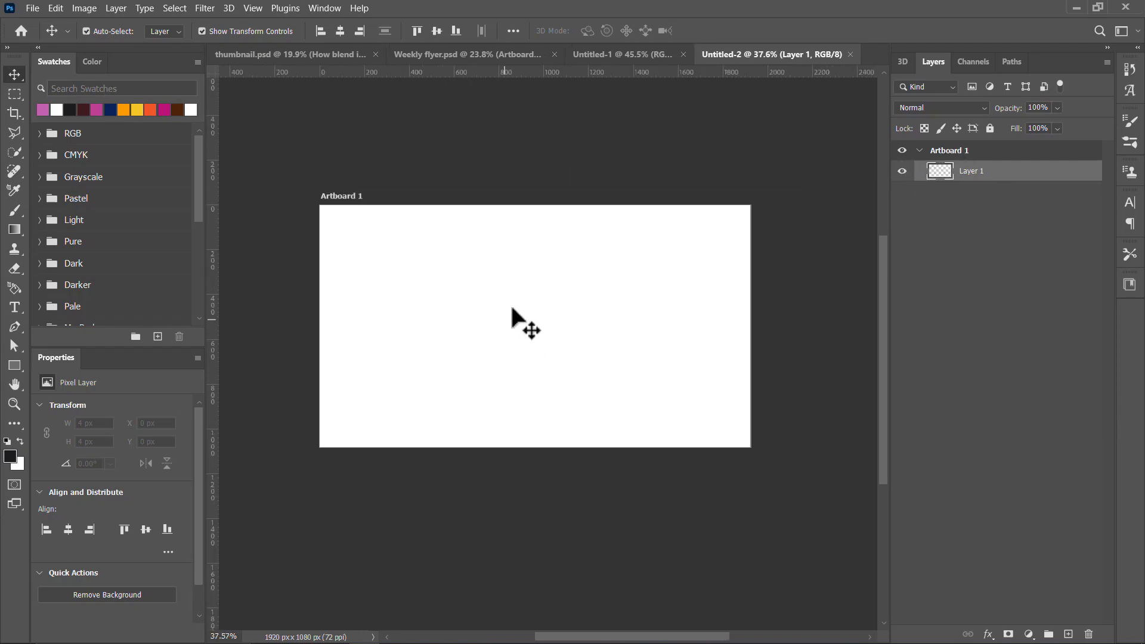
scroll(512, 316, "down", 1)
scroll(515, 302, "down", 1)
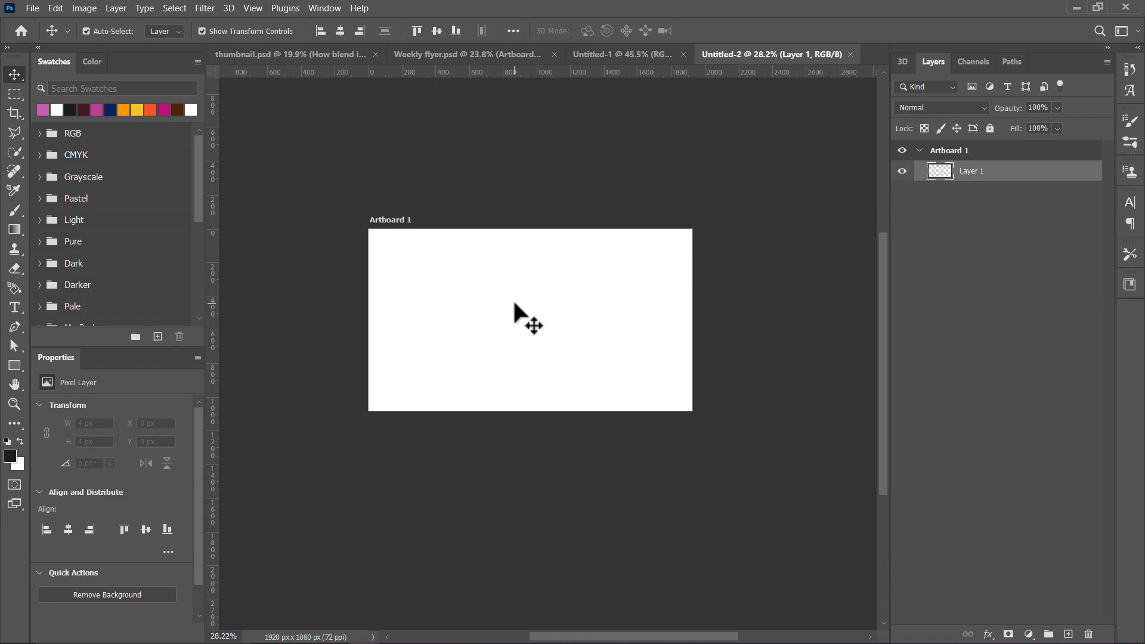
key("alt+Tab")
left_click(932, 328)
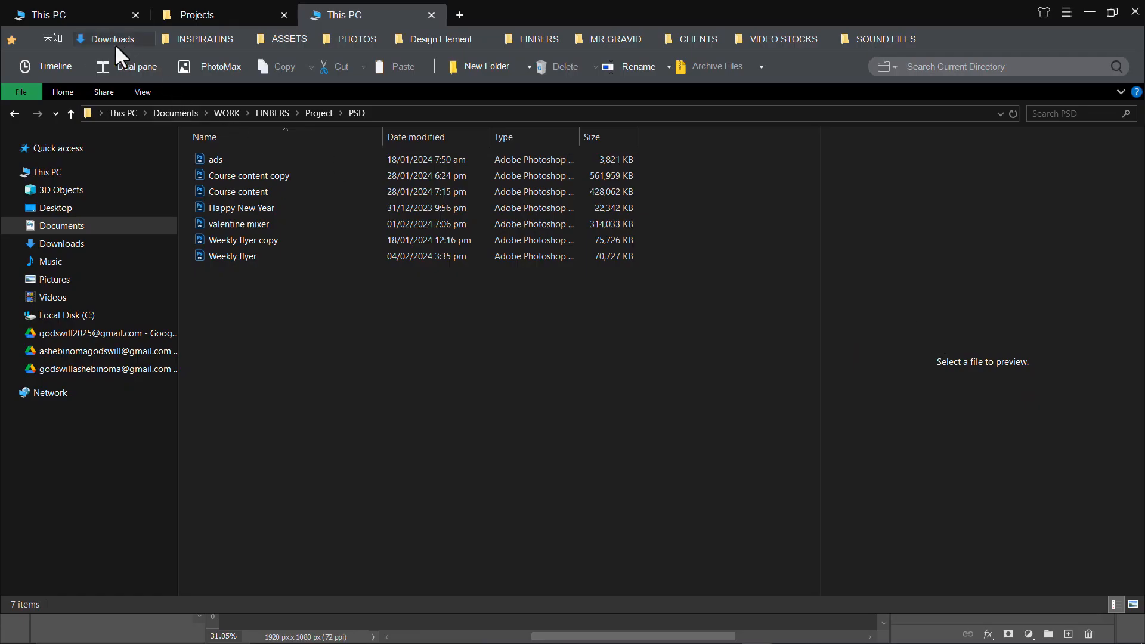
left_click(88, 245)
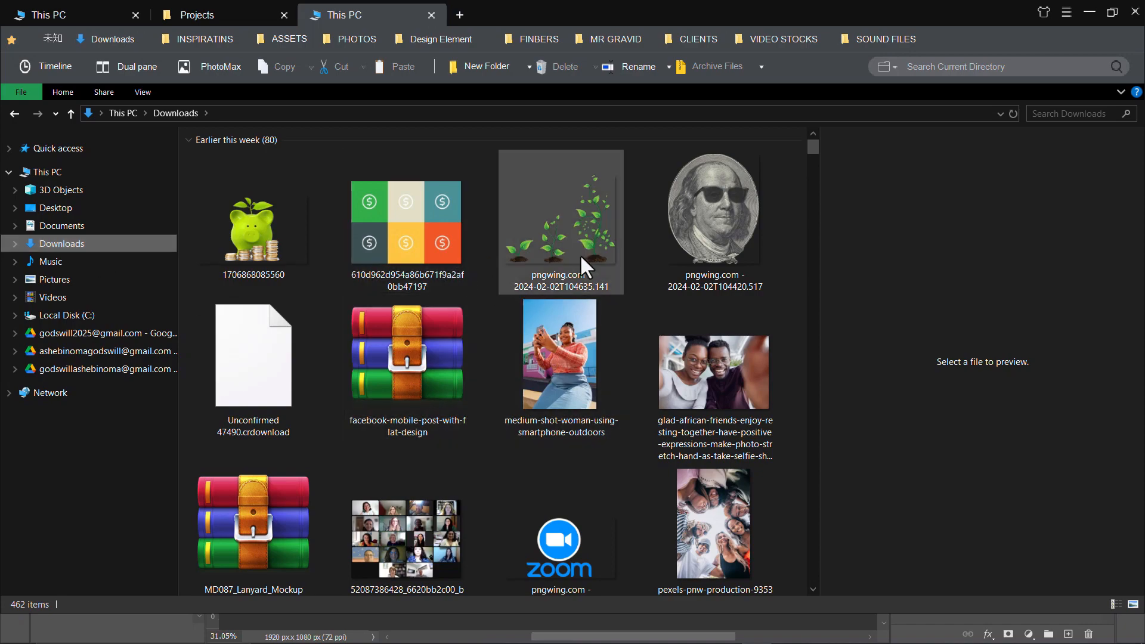
left_click(580, 254)
key("alt+Tab")
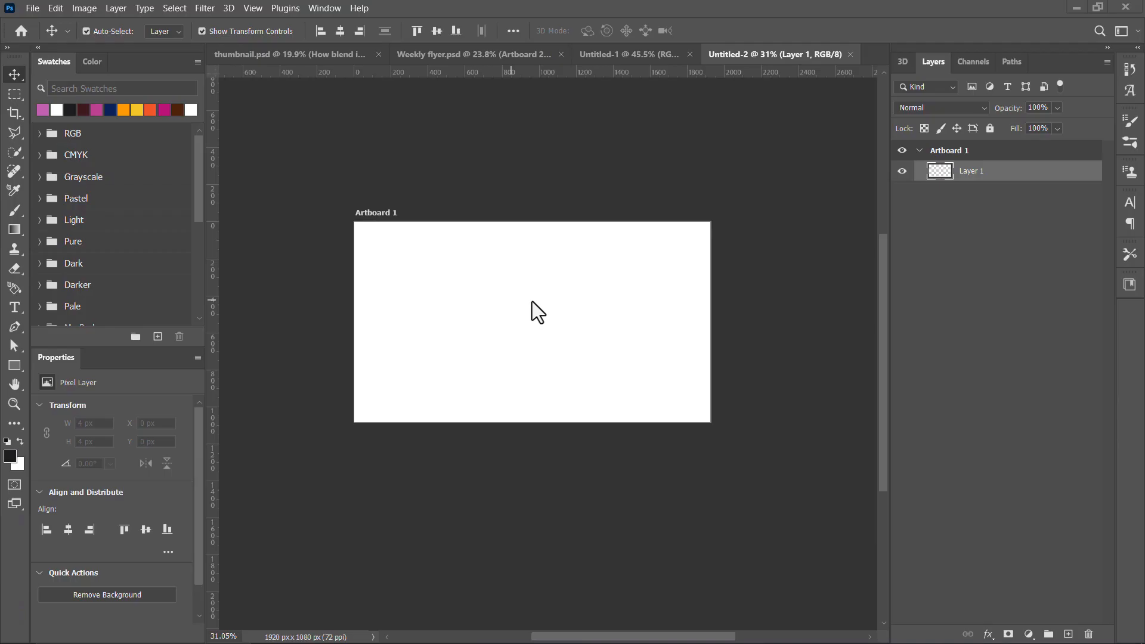
left_click_drag(532, 302, 534, 317)
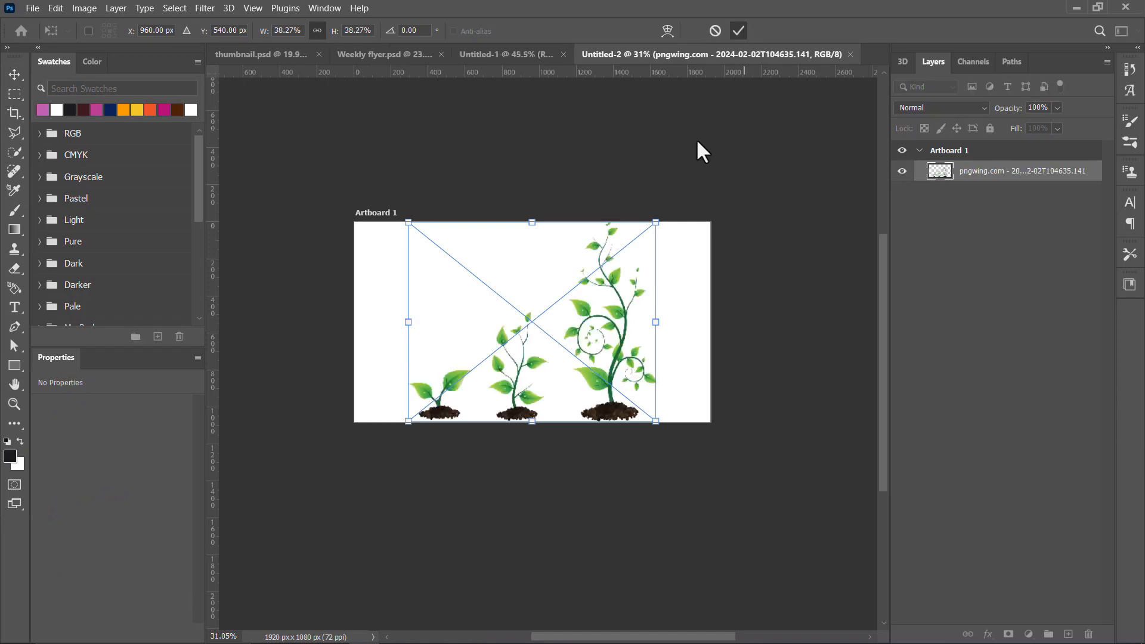
key("Return")
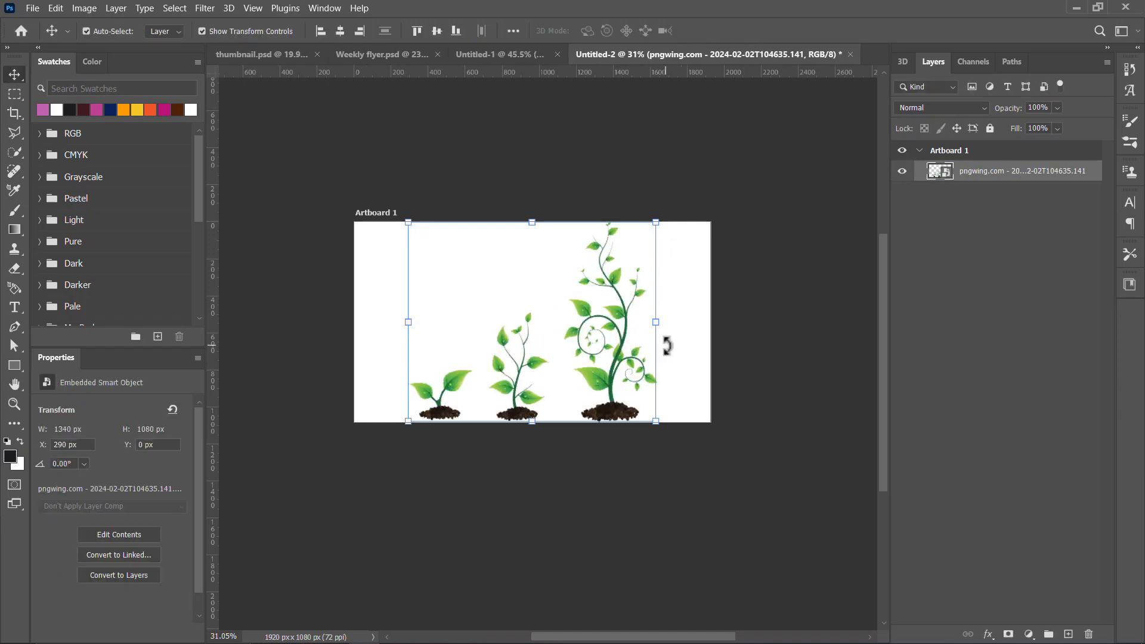
left_click(723, 337)
scroll(599, 307, "down", 2)
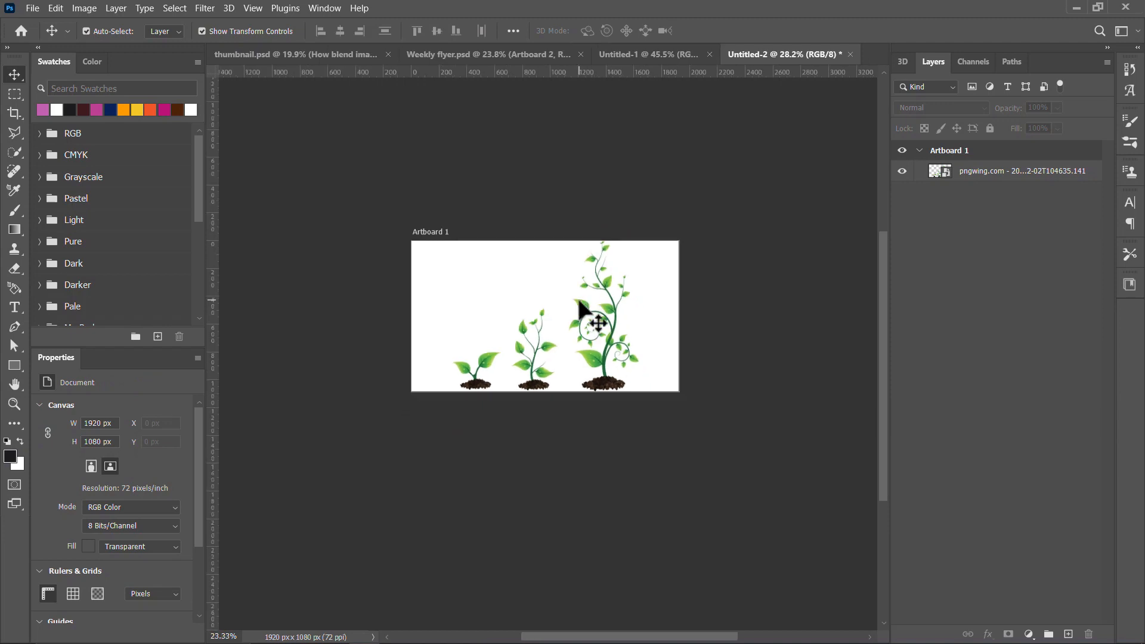
Add a 1920 x 1080 px artboard below Artboard 1 and another to the right of that new artboard
scroll(593, 298, "up", 1)
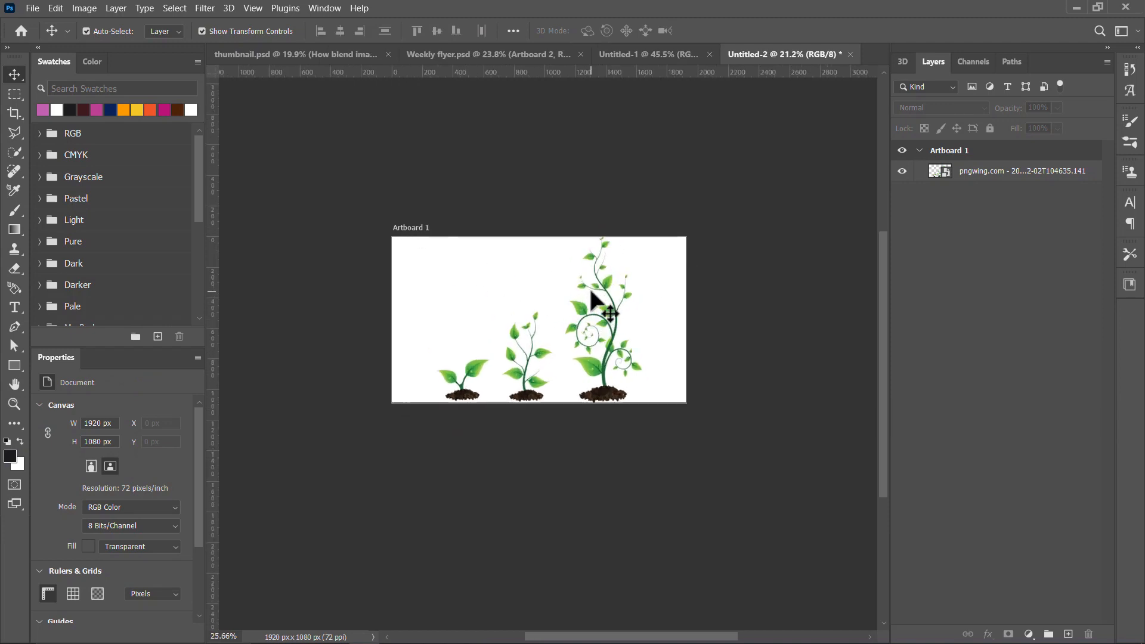
scroll(411, 236, "up", 1)
left_click(412, 236)
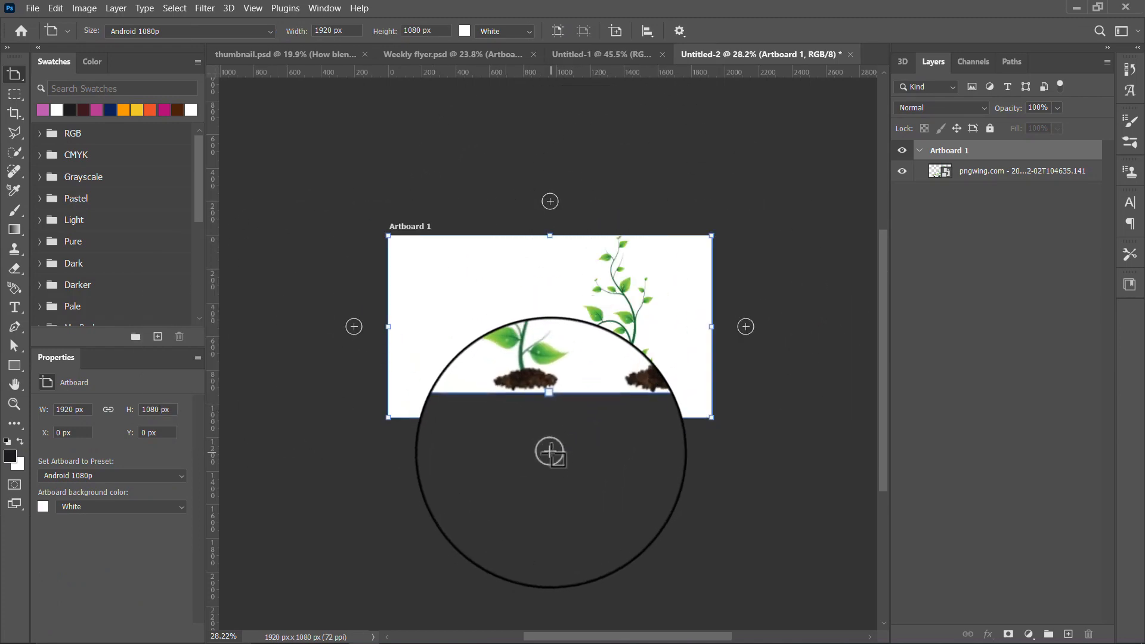
left_click(550, 452)
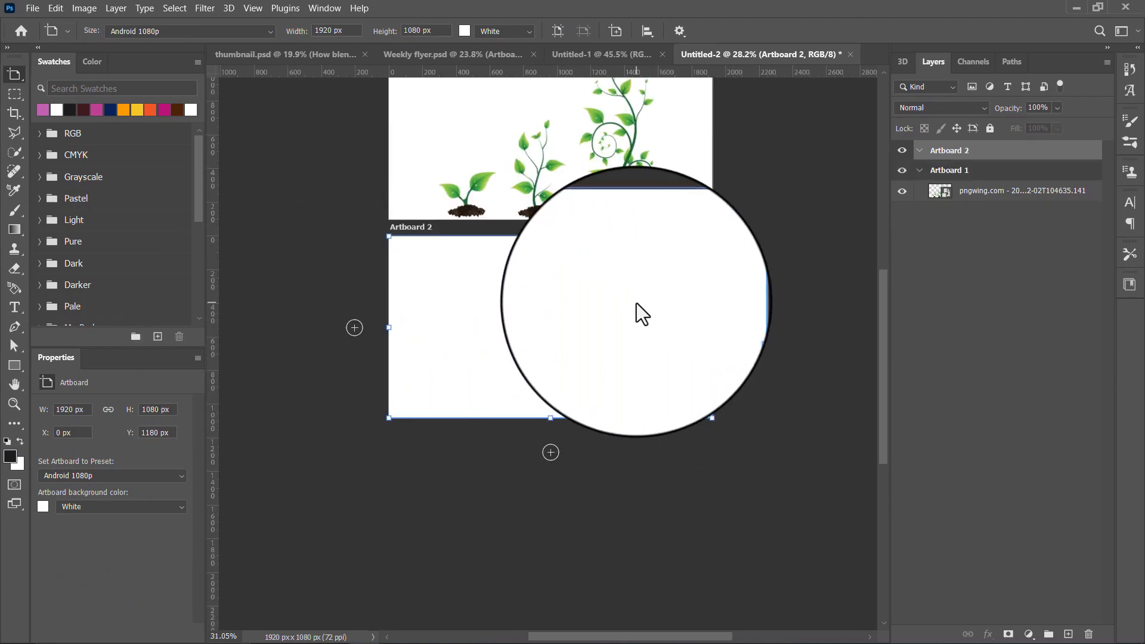
scroll(735, 365, "down", 2)
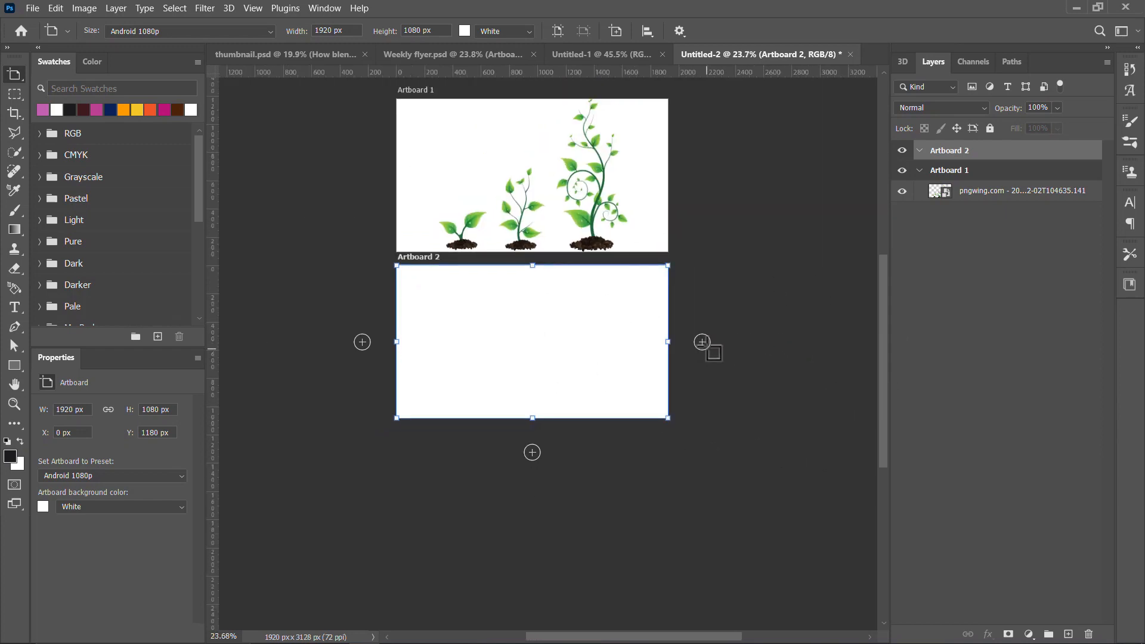
left_click(702, 341)
scroll(396, 299, "down", 2)
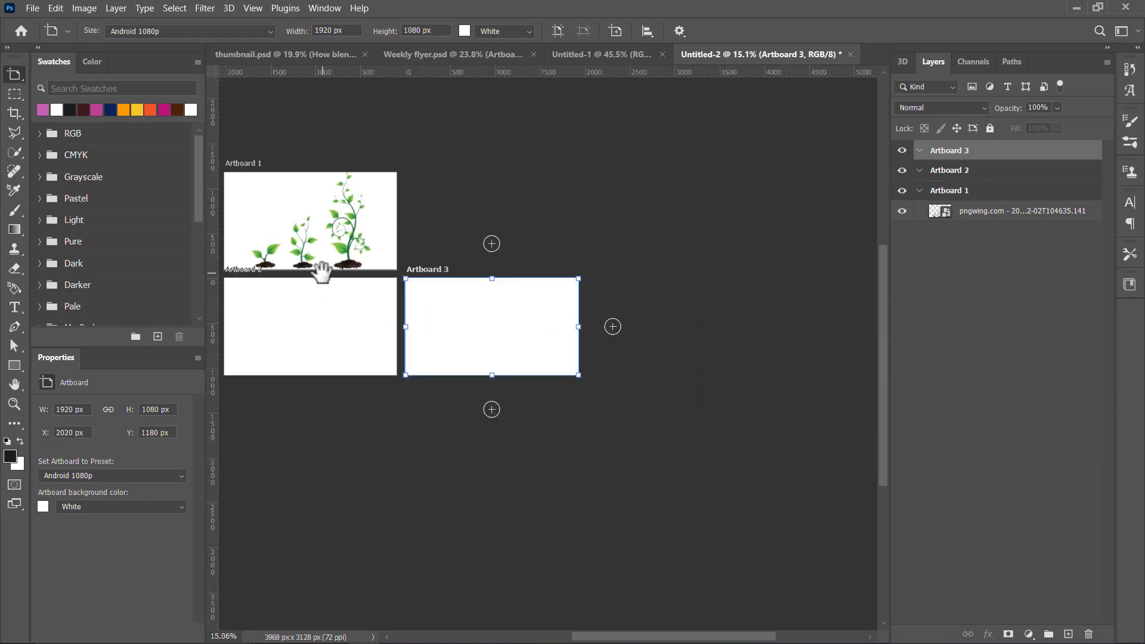
left_click_drag(322, 271, 558, 276)
left_click_drag(629, 240, 621, 277)
scroll(665, 291, "up", 3)
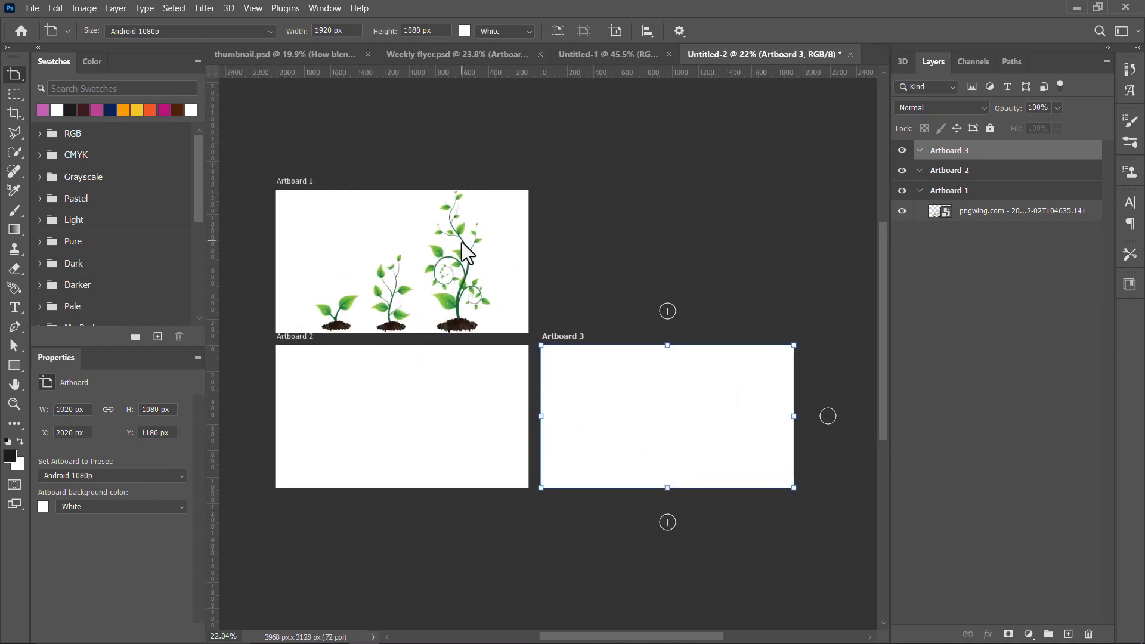
scroll(398, 301, "up", 2)
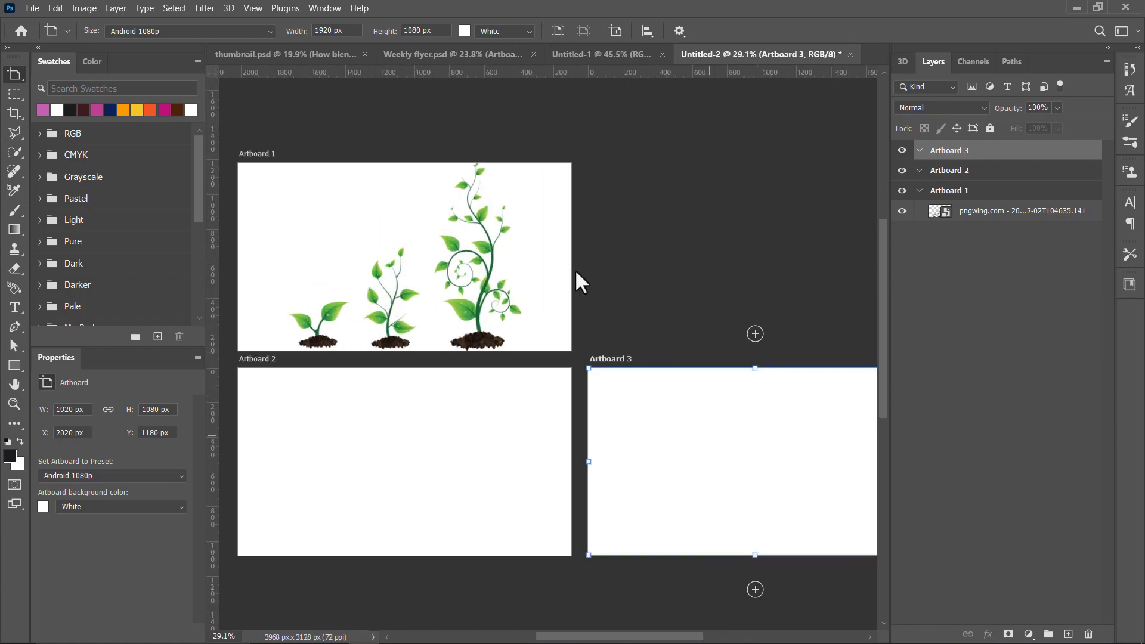
In the Untitled-1 document, place the same growing-plants image from the Downloads folder at its default size and commit it
left_click(600, 56)
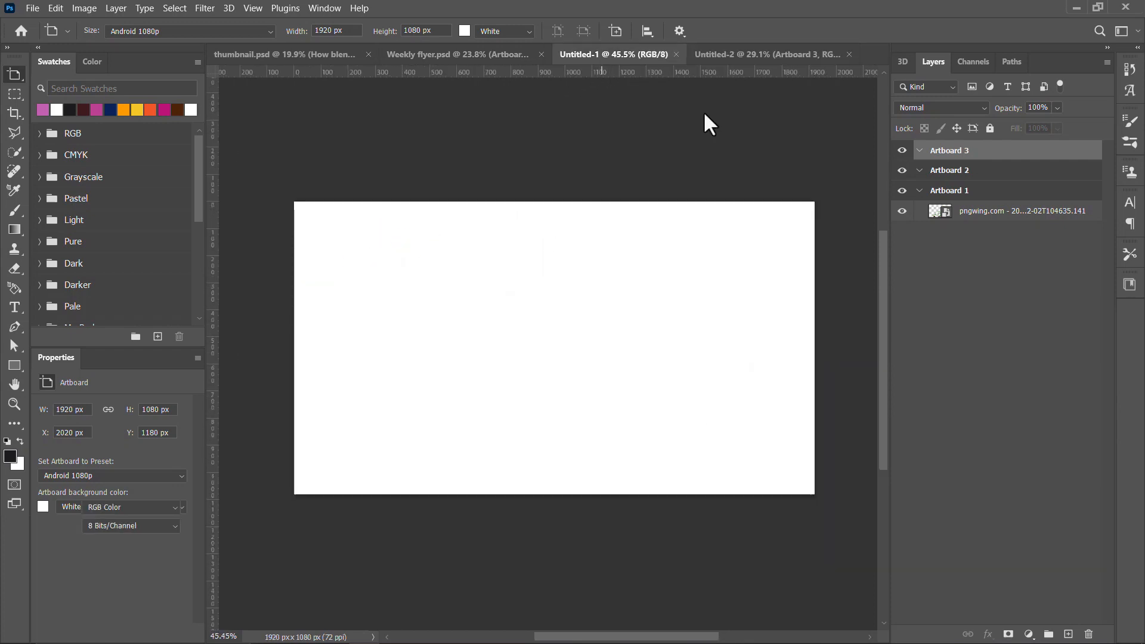
scroll(559, 277, "down", 2)
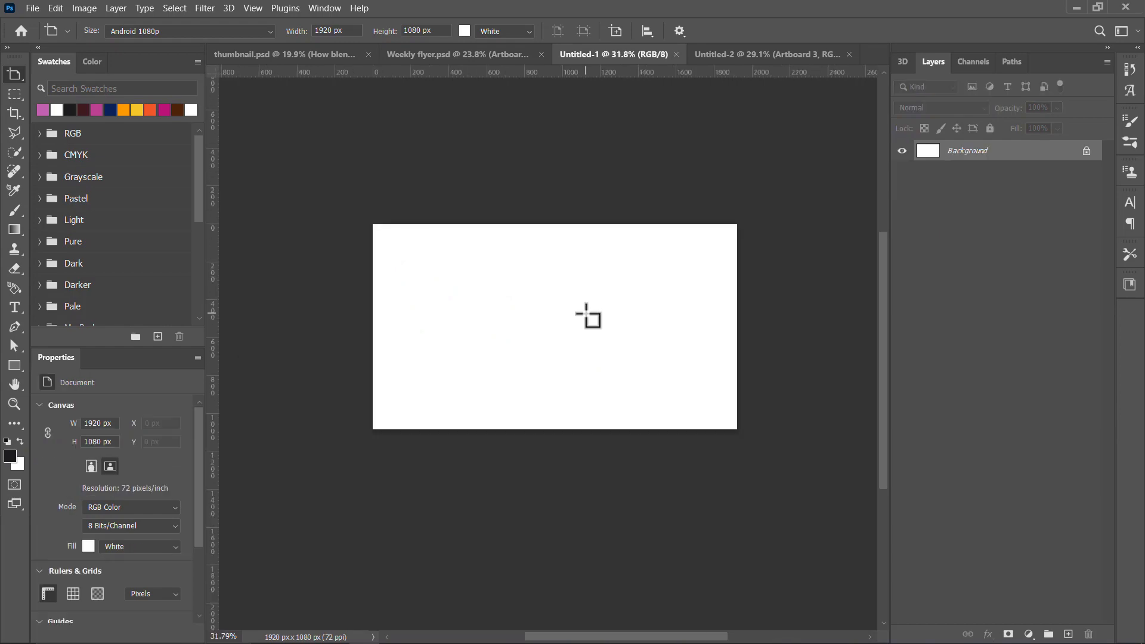
key("alt+Tab")
left_click(406, 318)
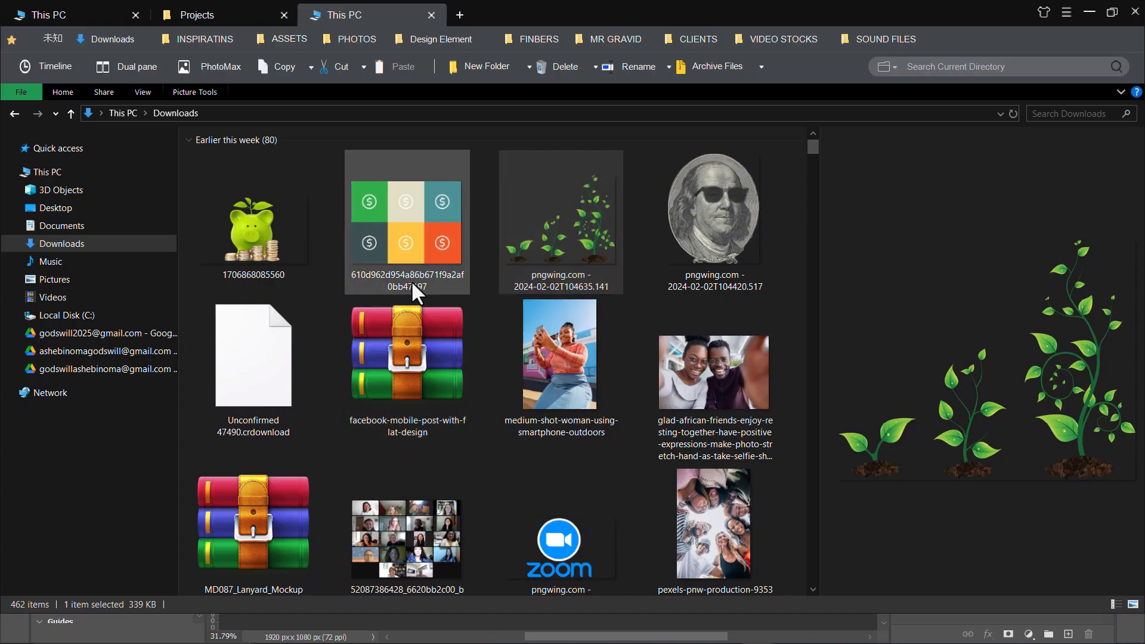
left_click_drag(549, 238, 530, 344)
key("alt+Tab")
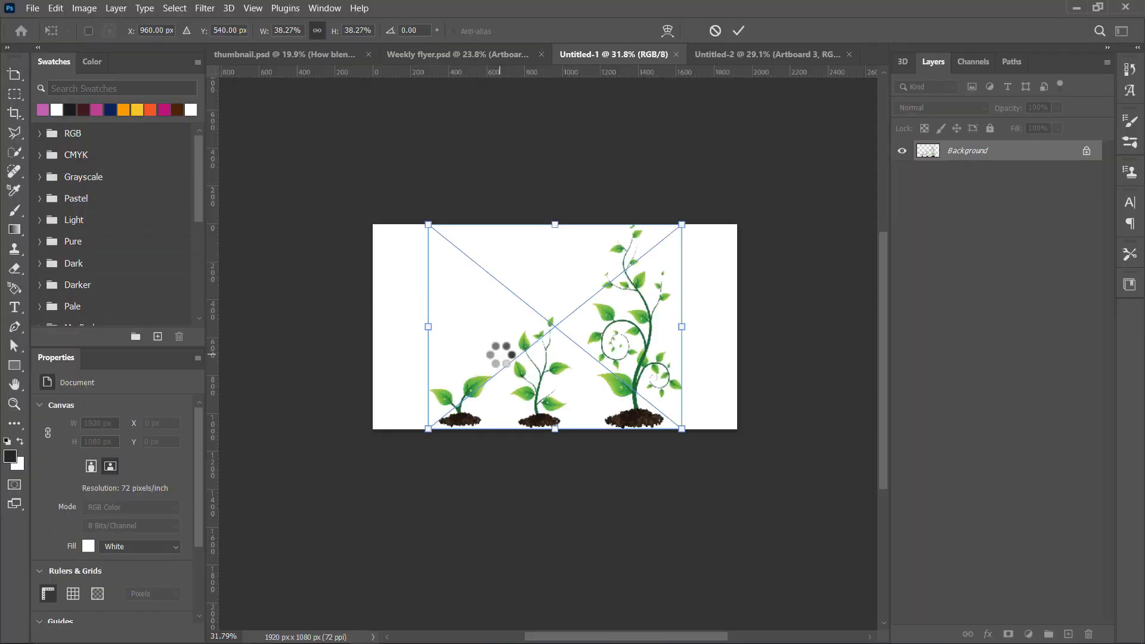
left_click(740, 27)
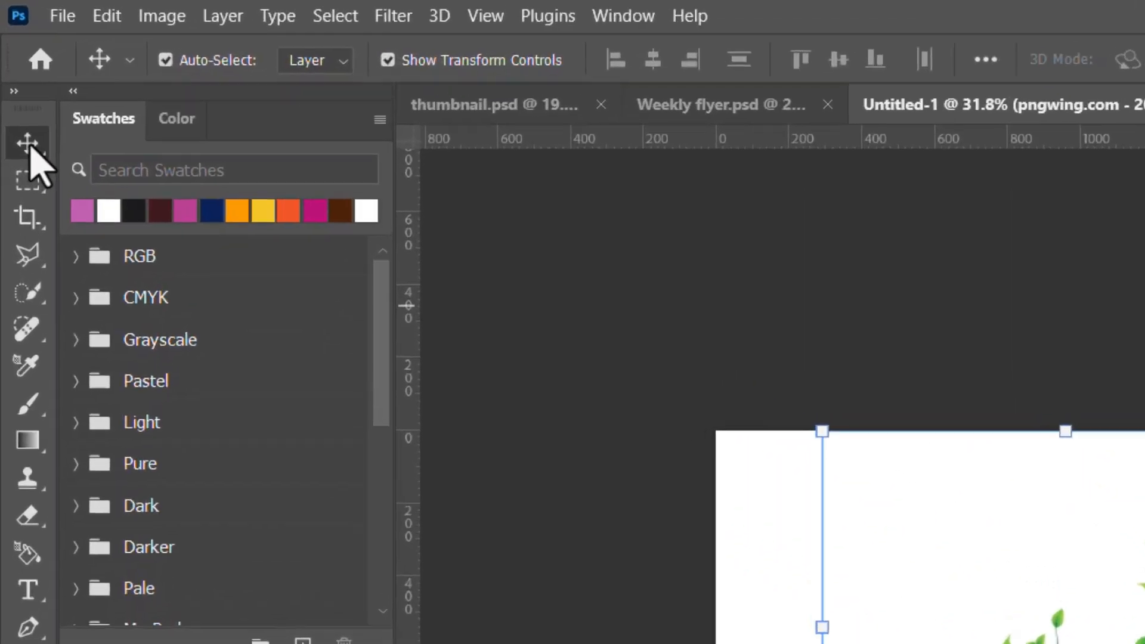
Draw a 1920 x 1080 px artboard over the entire Untitled-1 canvas with the Artboard Tool
right_click(17, 79)
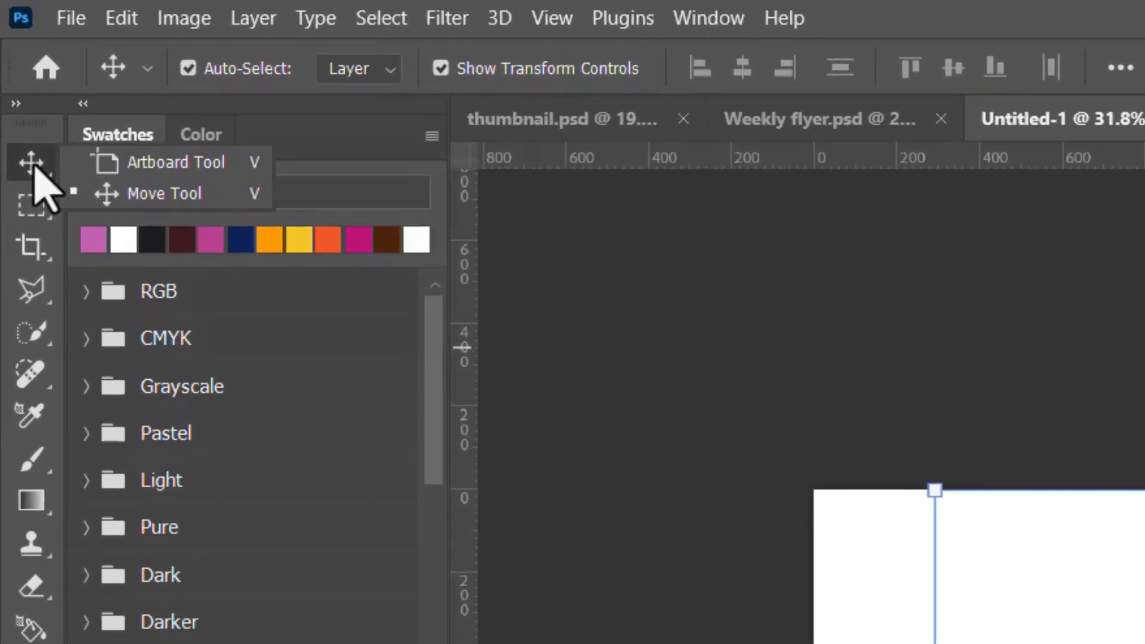
left_click(219, 161)
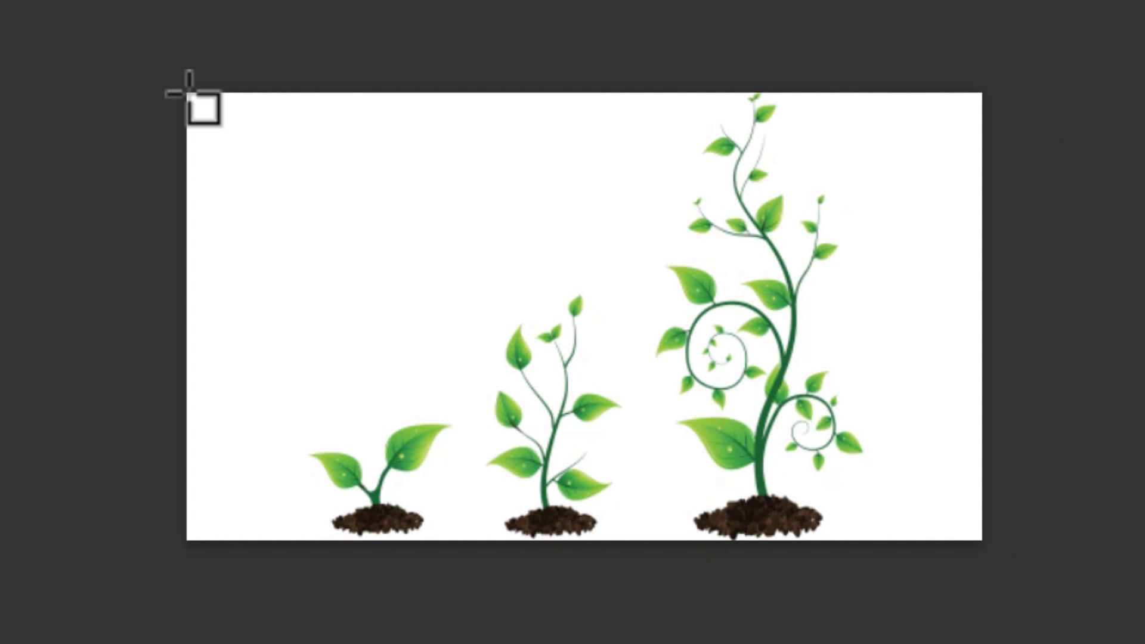
left_click_drag(189, 93, 982, 536)
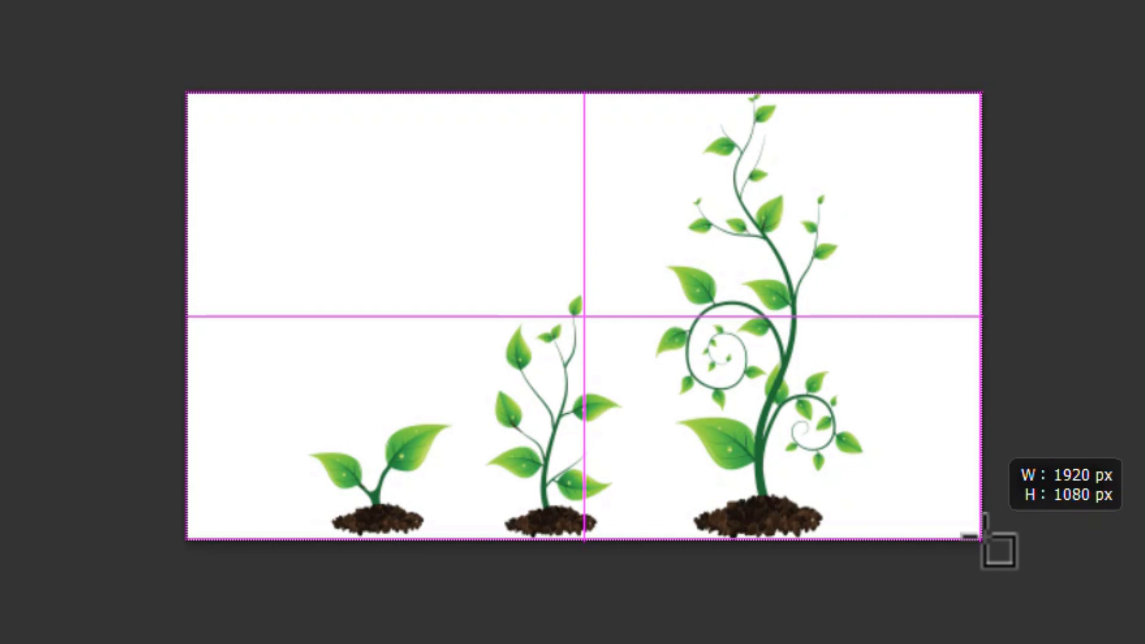
left_click_drag(982, 537, 984, 537)
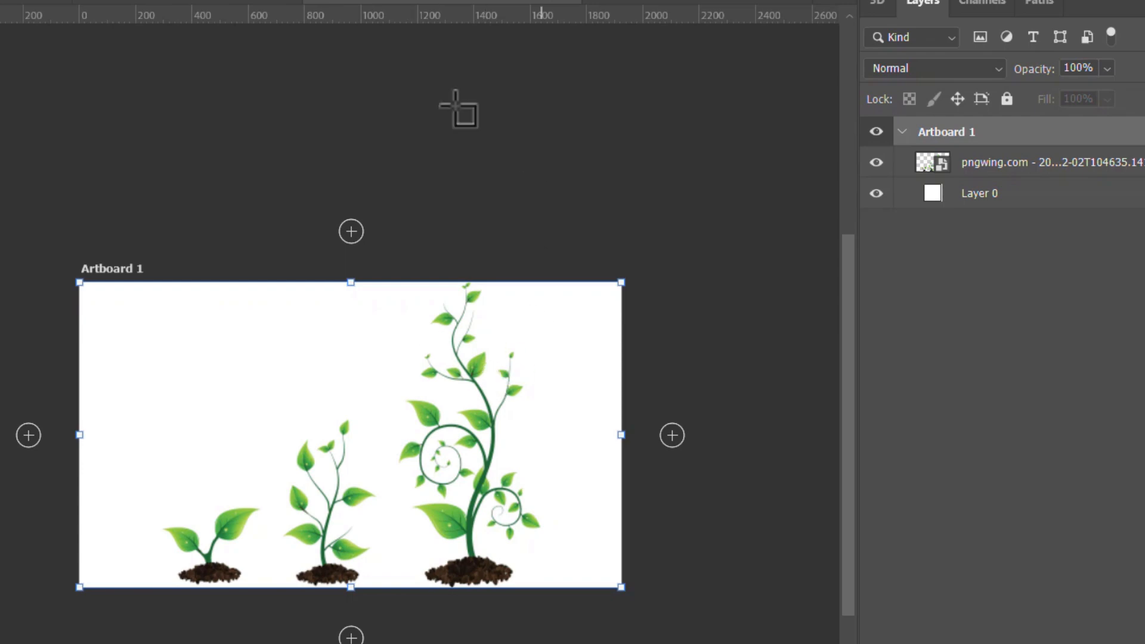
In the Untitled-2 document, move Artboard 1 up with the Artboard Tool to about X 0 px, Y -137 px, keeping it aligned with Artboard 2
left_click(707, 1)
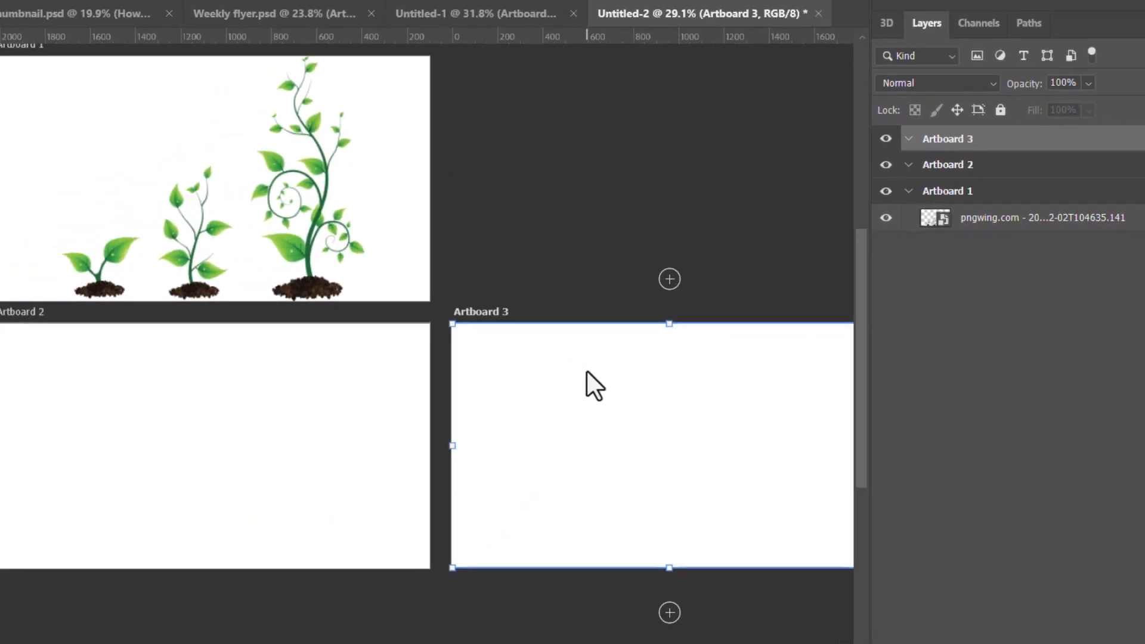
scroll(587, 371, "down", 3)
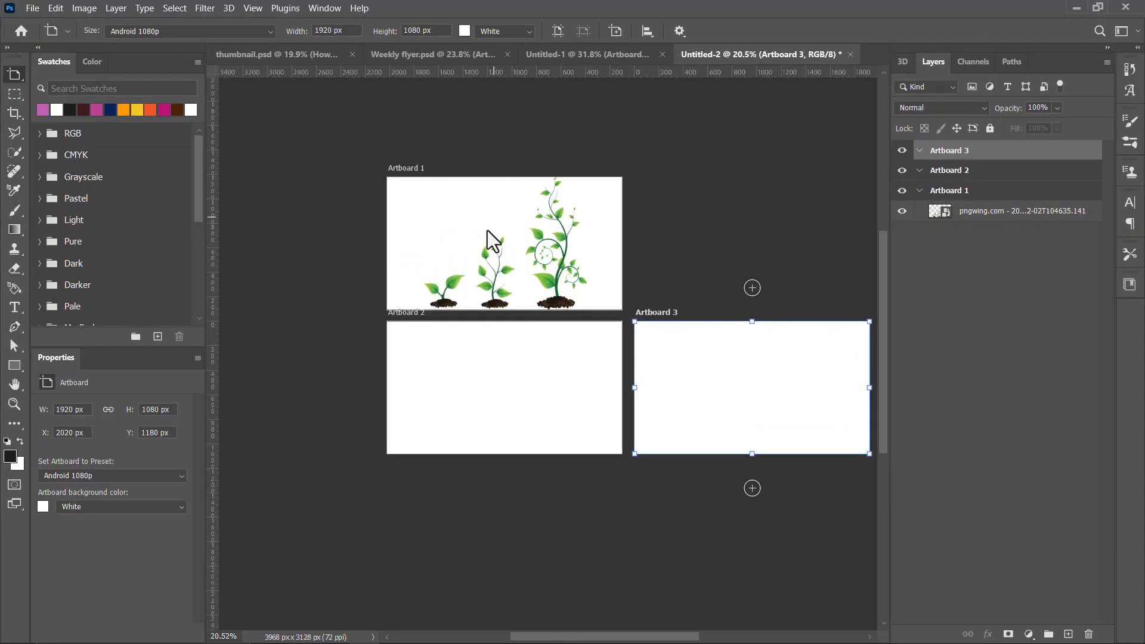
left_click(408, 169)
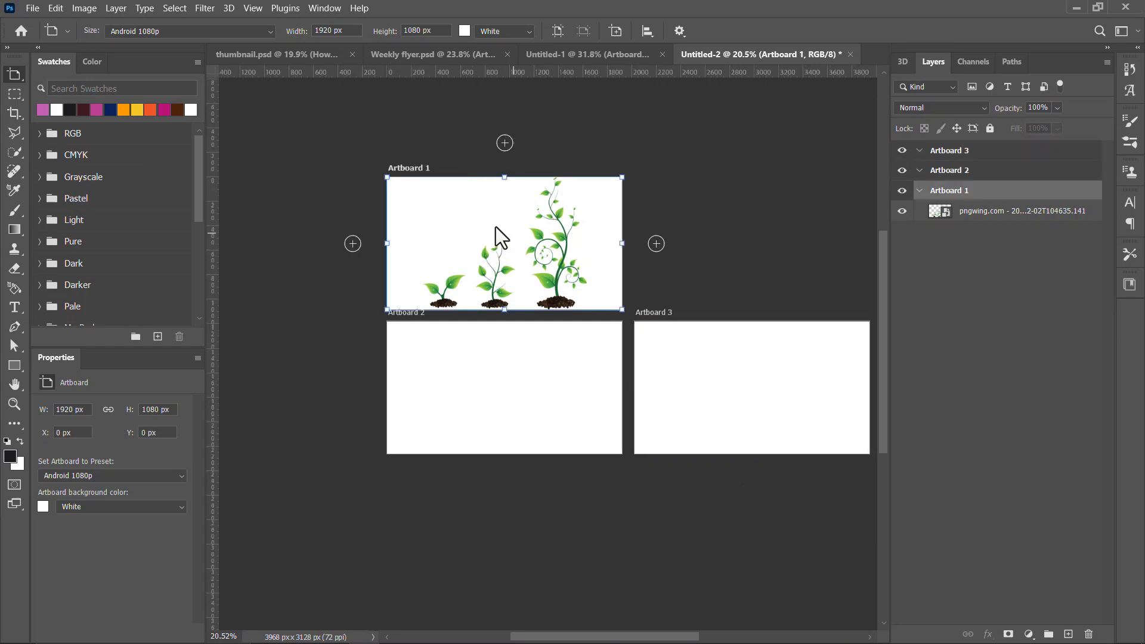
key("v")
left_click(552, 217)
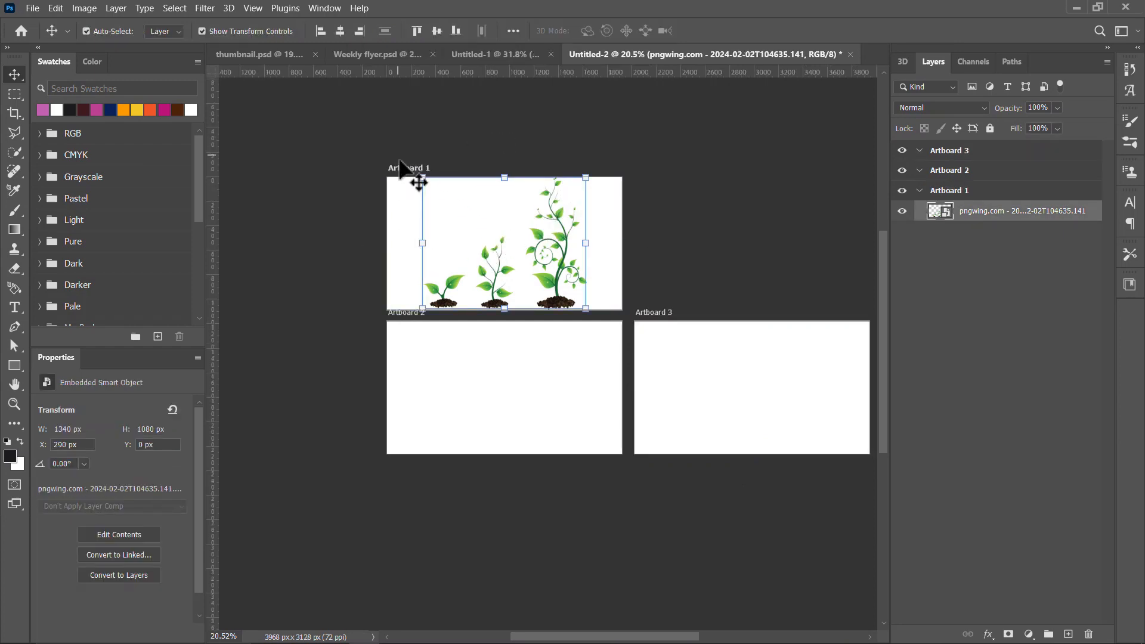
key("shift+v")
left_click(548, 225)
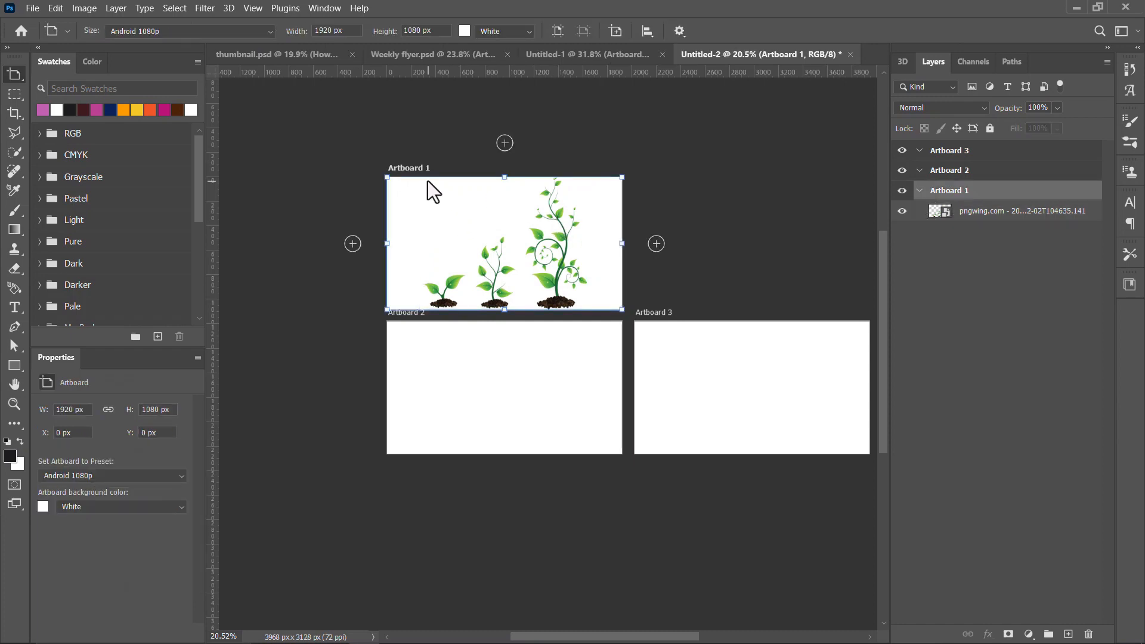
left_click_drag(416, 165, 385, 161)
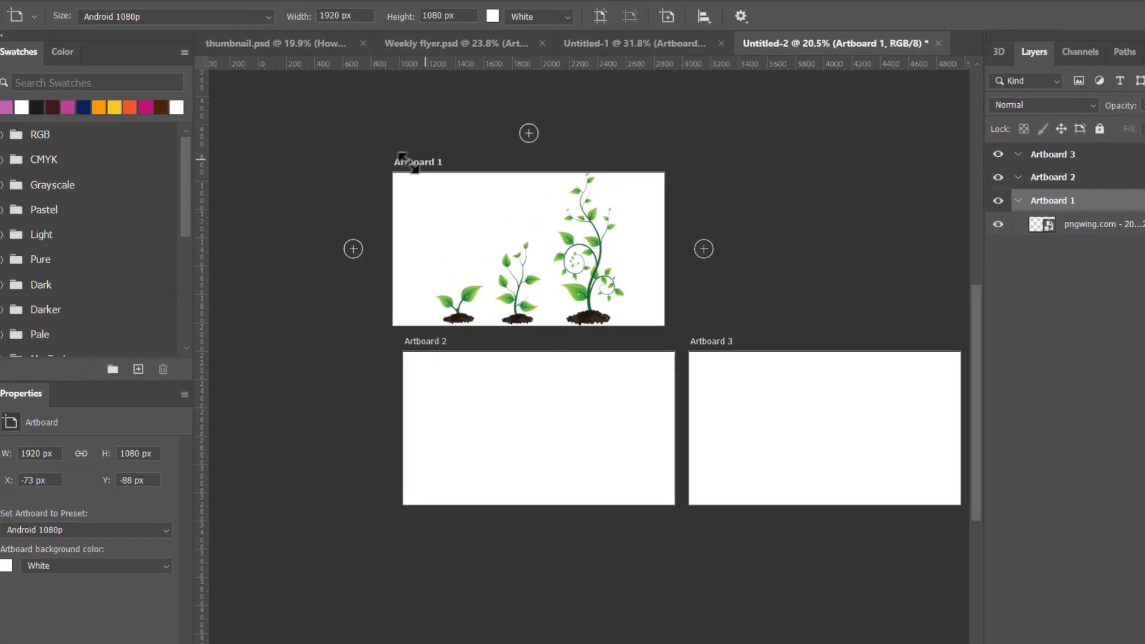
mouse_move(495, 179)
left_mouse_down()
mouse_move(690, 190)
mouse_move(511, 166)
mouse_move(516, 189)
mouse_move(396, 157)
mouse_move(527, 186)
mouse_move(510, 187)
left_mouse_up()
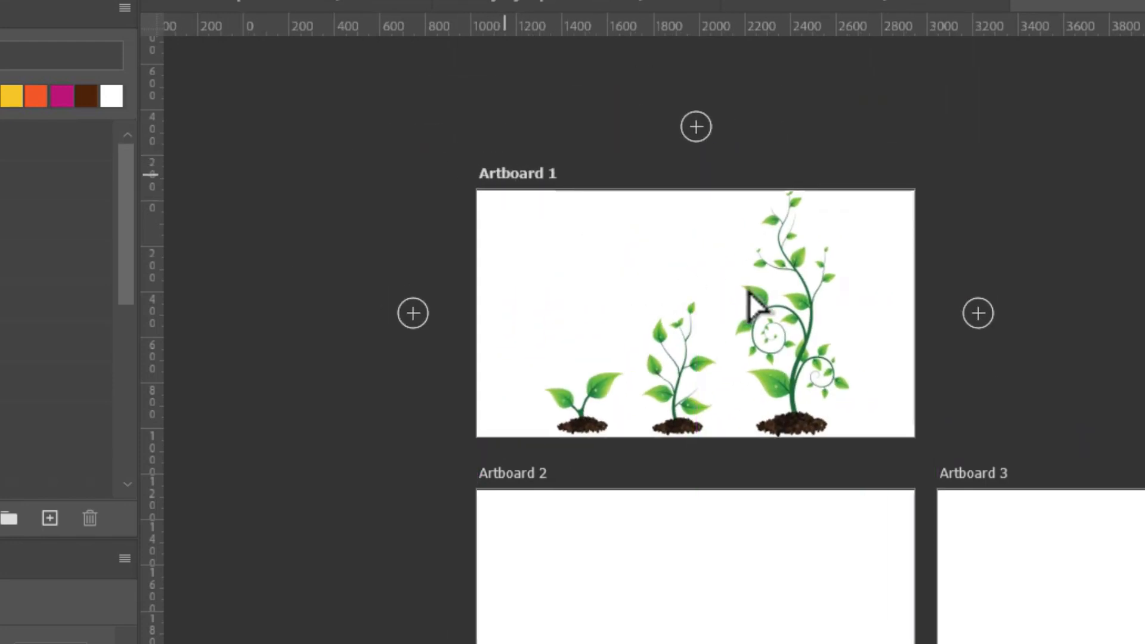
Move the plants image from Artboard 1 onto Artboard 2 with the Move Tool, at about X 218 px, Y -317 px
key("v")
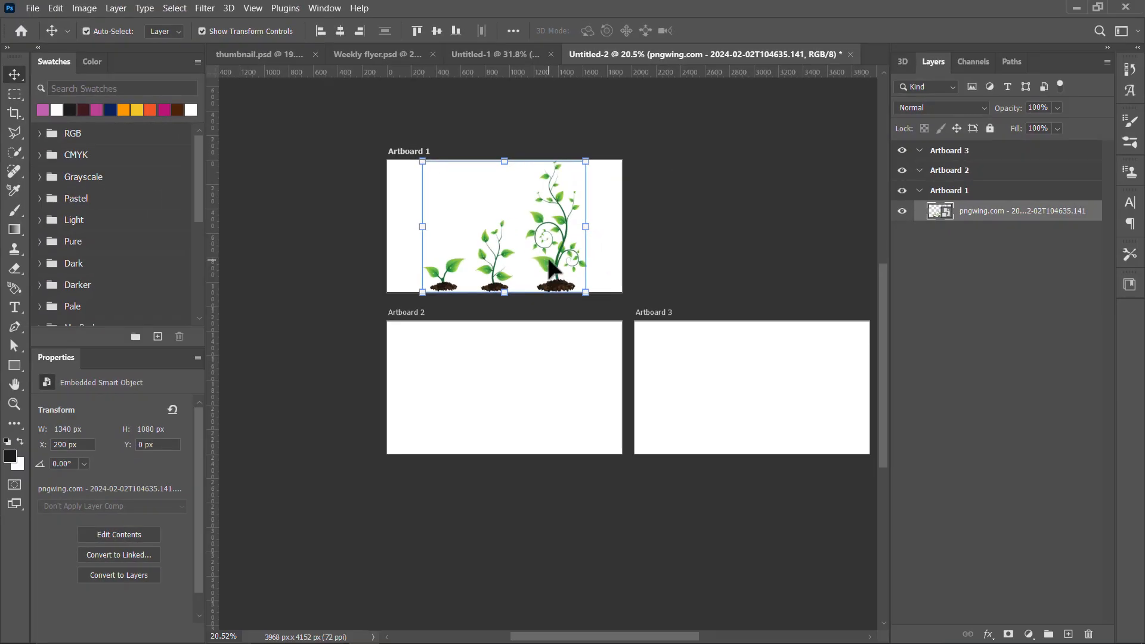
left_click_drag(549, 291, 627, 411)
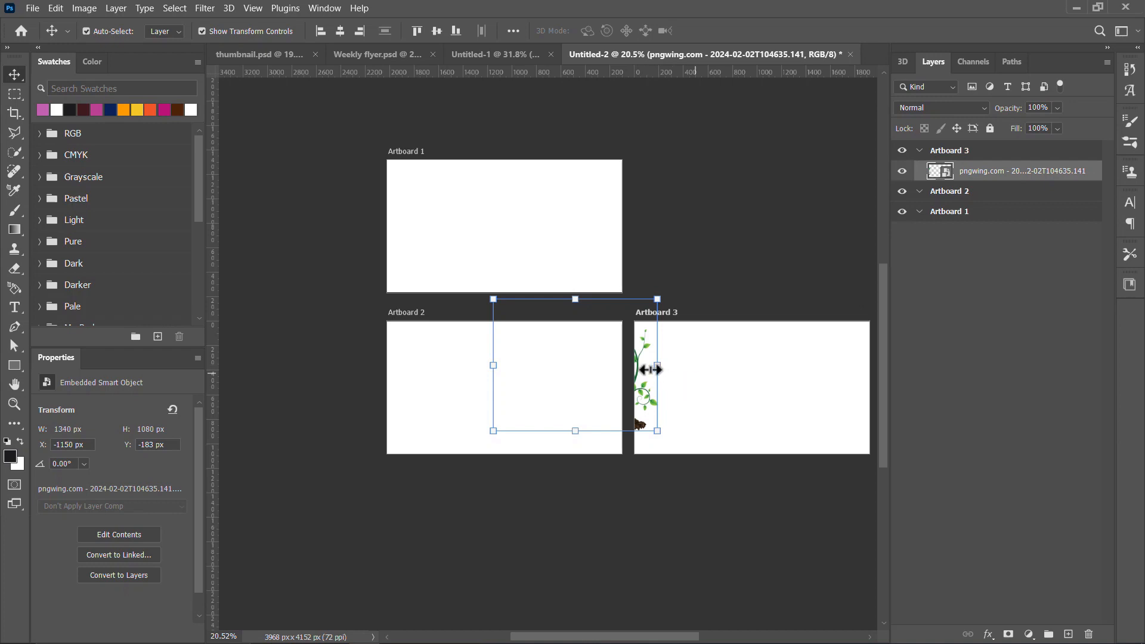
left_click_drag(653, 399, 544, 402)
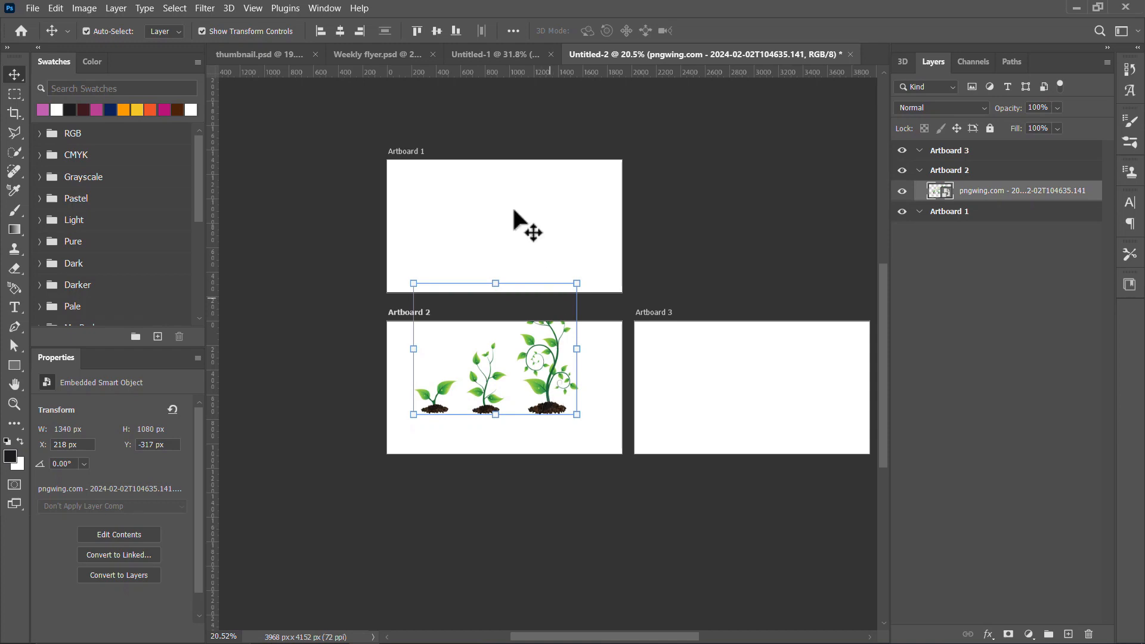
In thumbnail.psd, move the 5 Ways To Blend Images On Pixellab thumbnail up to about Y 2733 px
left_click(251, 52)
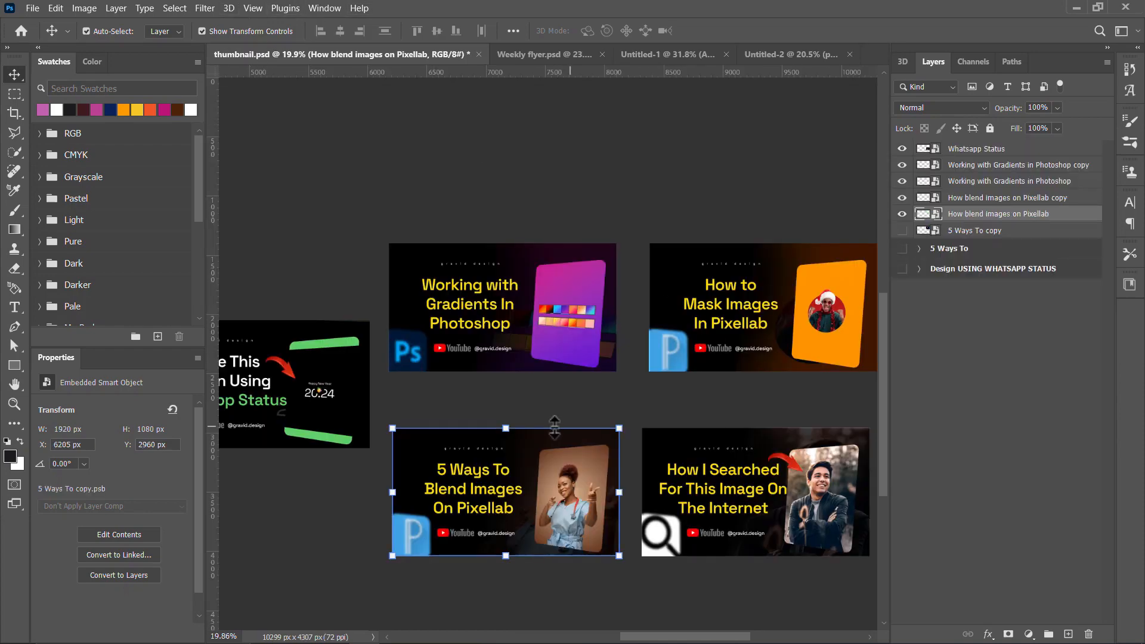
scroll(580, 404, "down", 2)
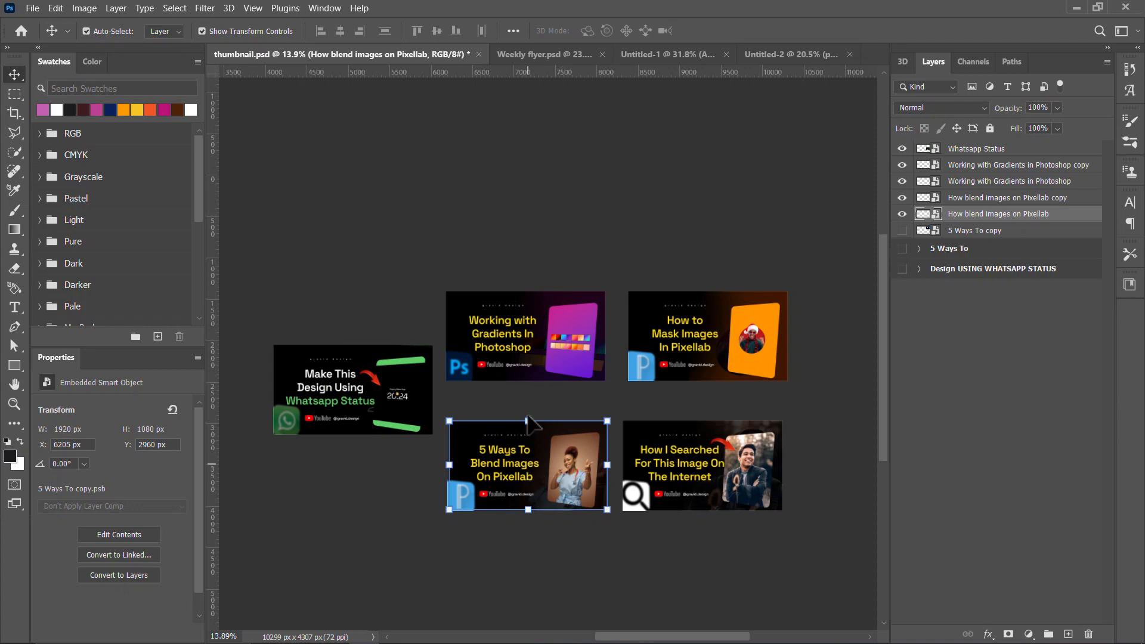
mouse_move(527, 417)
left_mouse_down()
mouse_move(546, 145)
mouse_move(467, 137)
mouse_move(455, 465)
mouse_move(518, 483)
mouse_move(514, 431)
left_mouse_up()
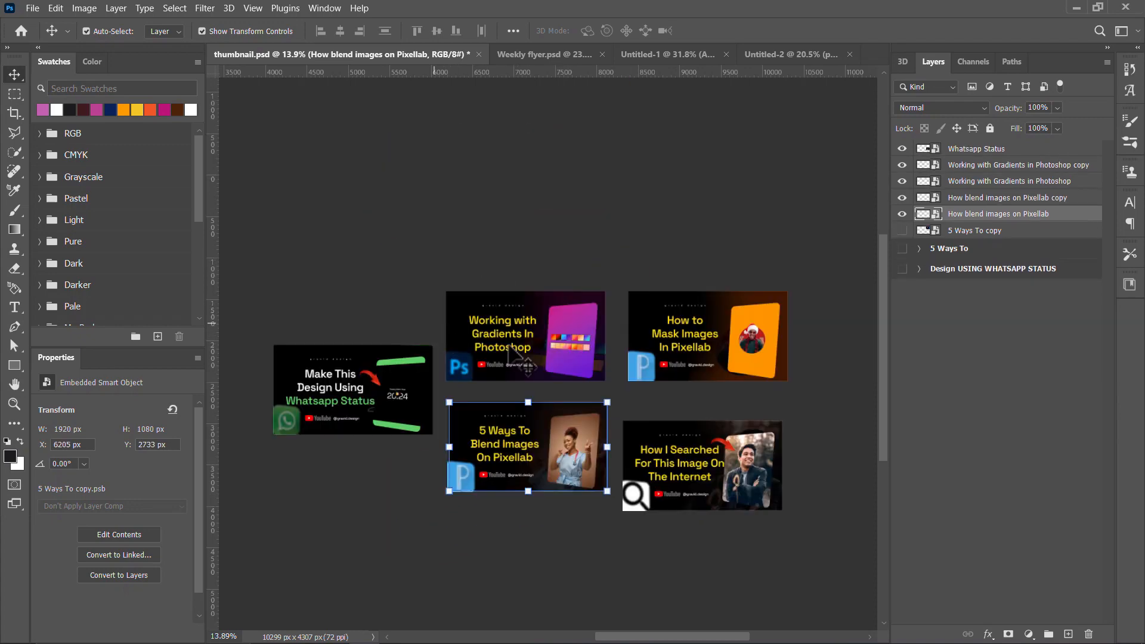
scroll(487, 327, "up", 2)
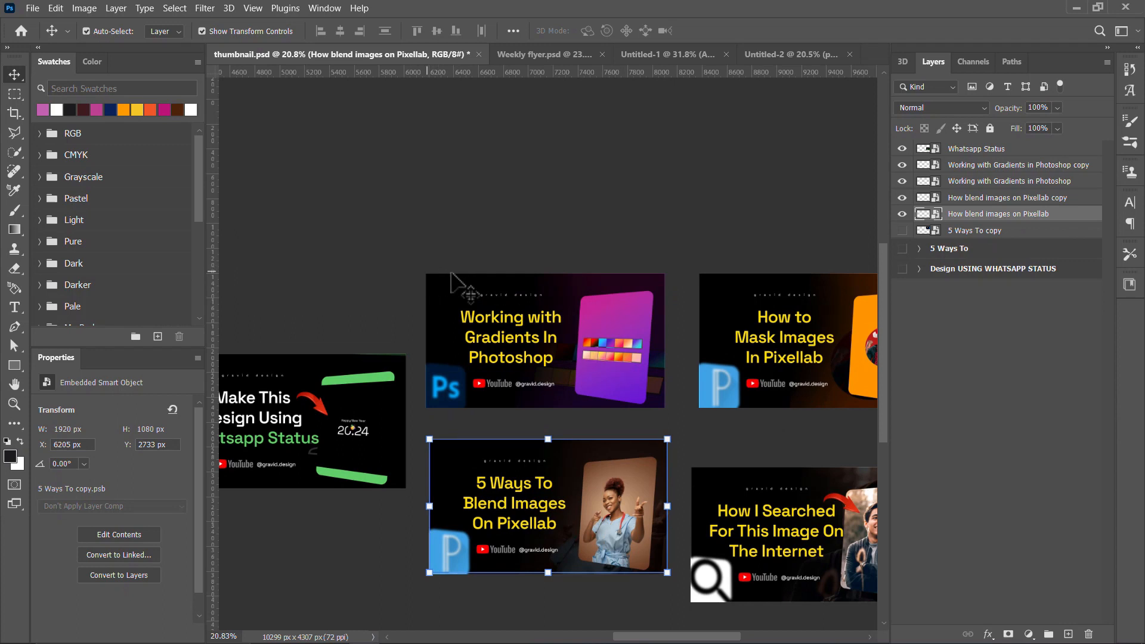
Examine Artboard 1 in the Untitled-2 document and the artboard in the Untitled-1 document
left_click(792, 54)
left_click(455, 217)
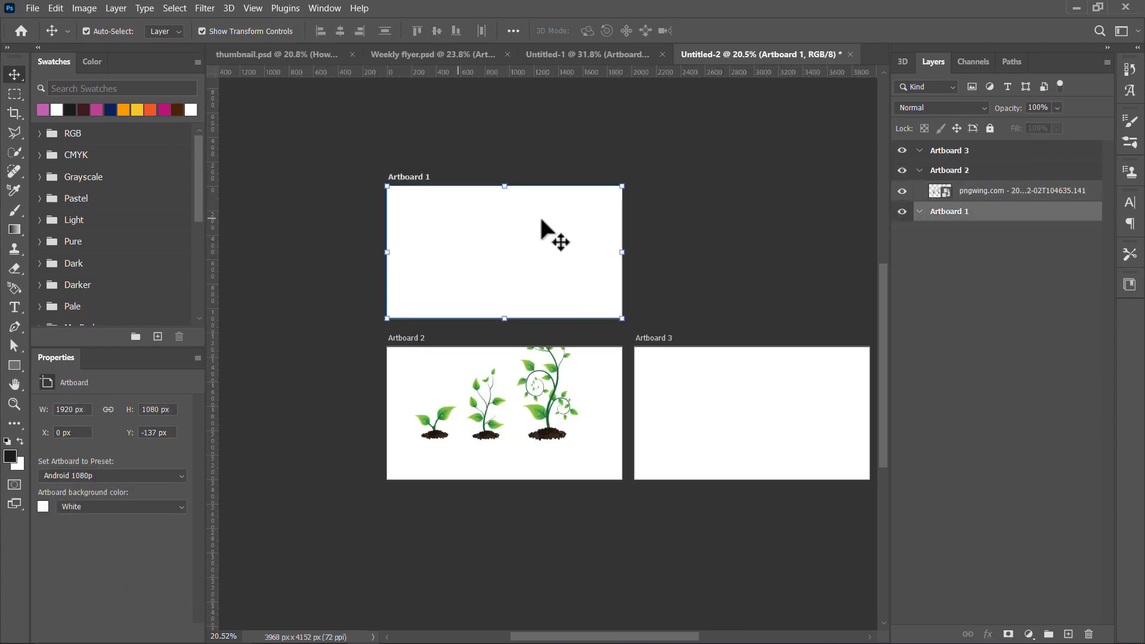
left_click(607, 55)
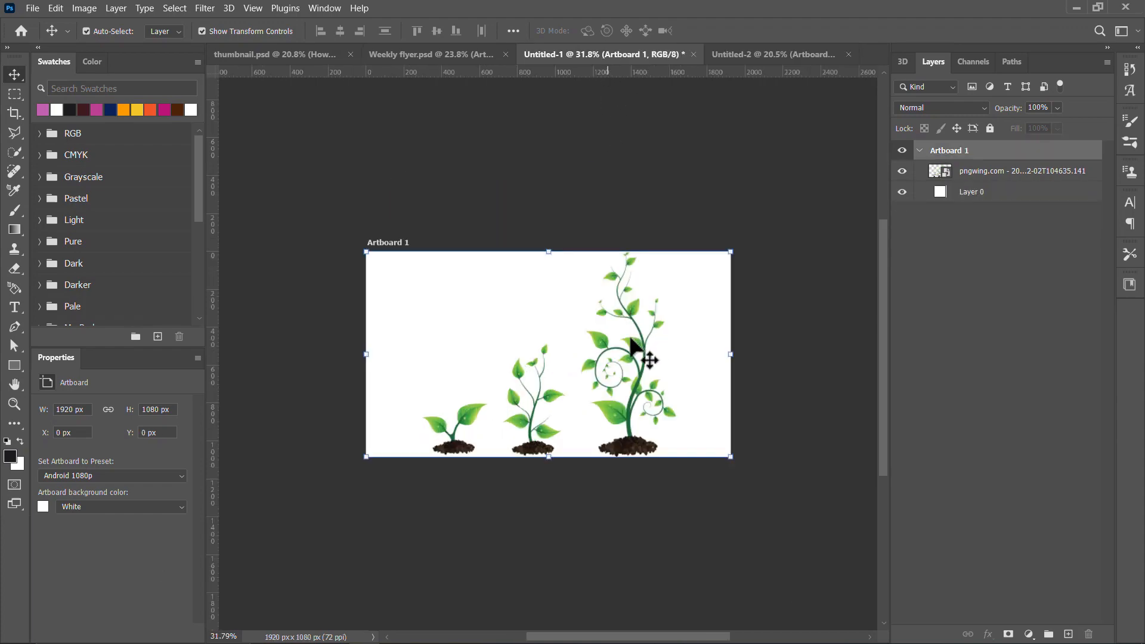
In thumbnail.psd, align the How I Searched and 5 Ways To Blend Images thumbnails beneath the two upper thumbnails, and clear the selection
left_click(280, 57)
scroll(669, 371, "down", 5)
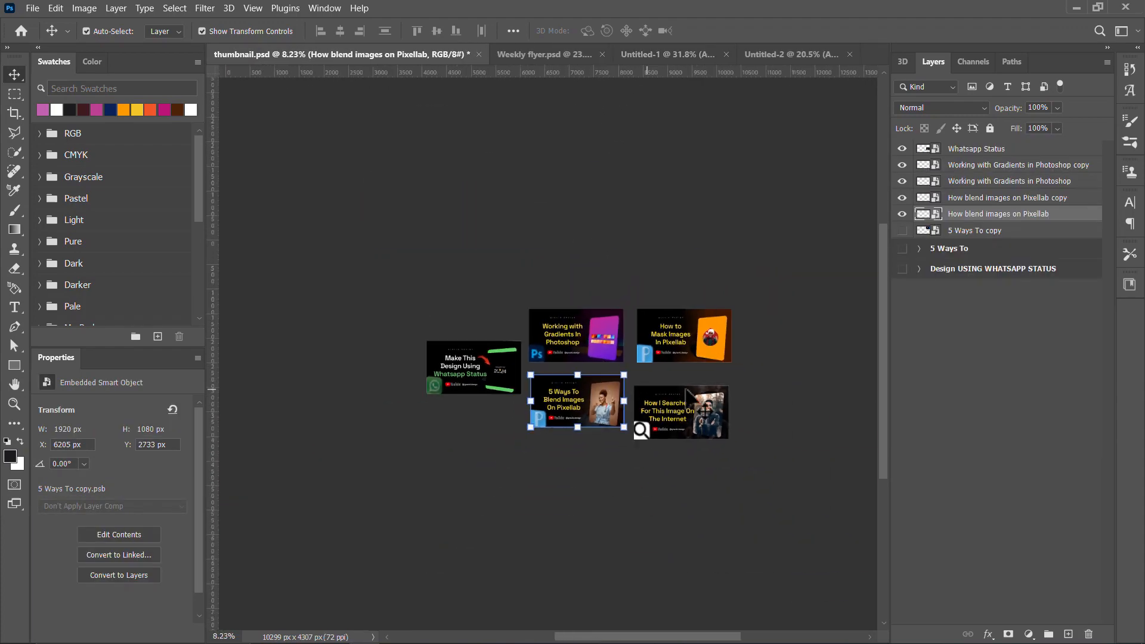
scroll(664, 360, "up", 4)
left_click_drag(707, 447, 718, 468)
left_click_drag(512, 450, 509, 436)
left_click(715, 325)
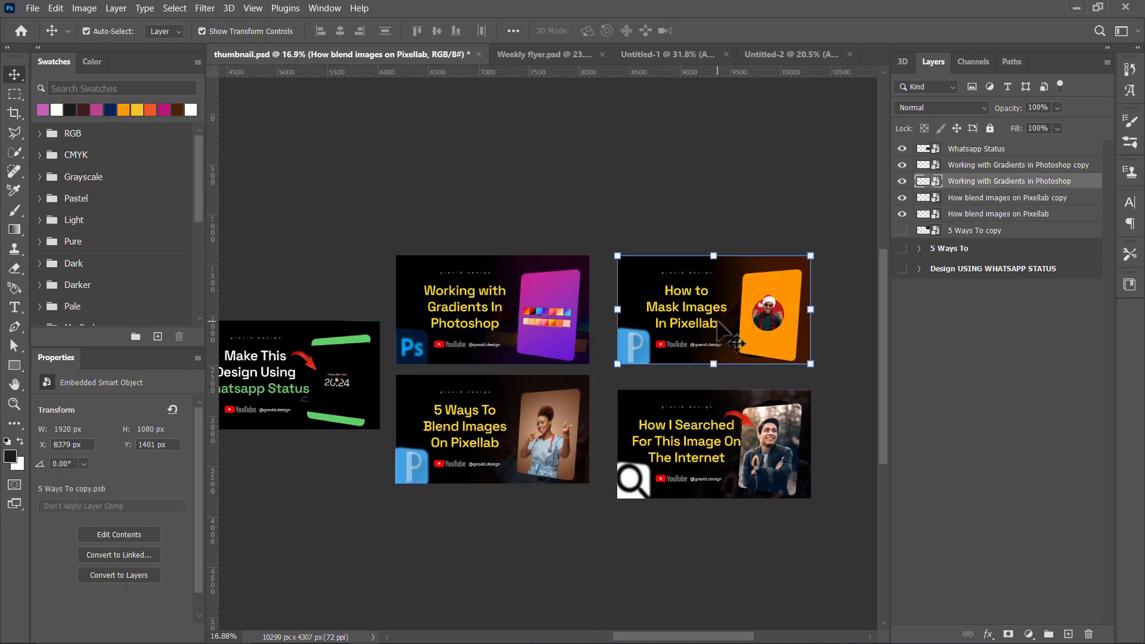
left_click_drag(318, 219, 630, 576)
left_click(570, 168)
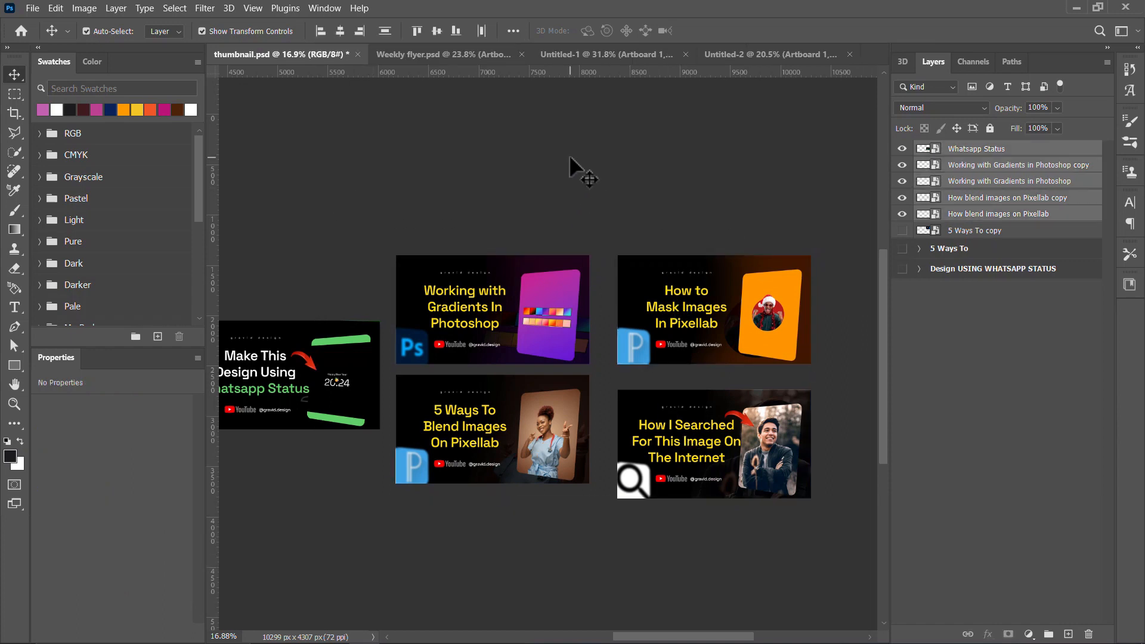
In Untitled-2, copy the plants image from Artboard 2 onto Artboard 1 and onto Artboard 3
left_click(760, 53)
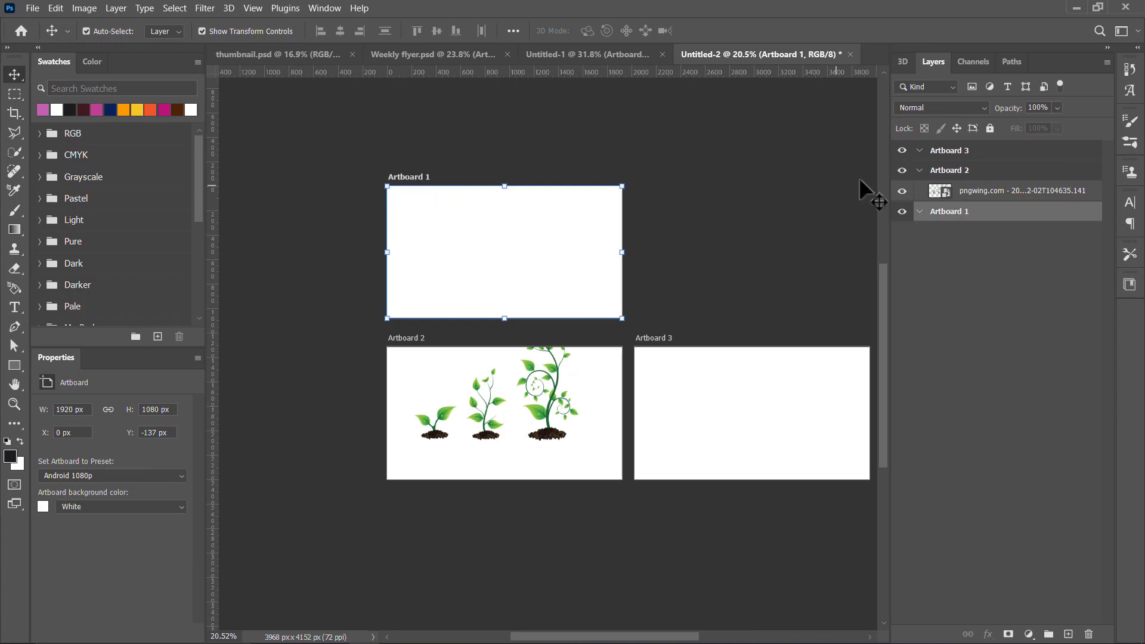
left_click(548, 418)
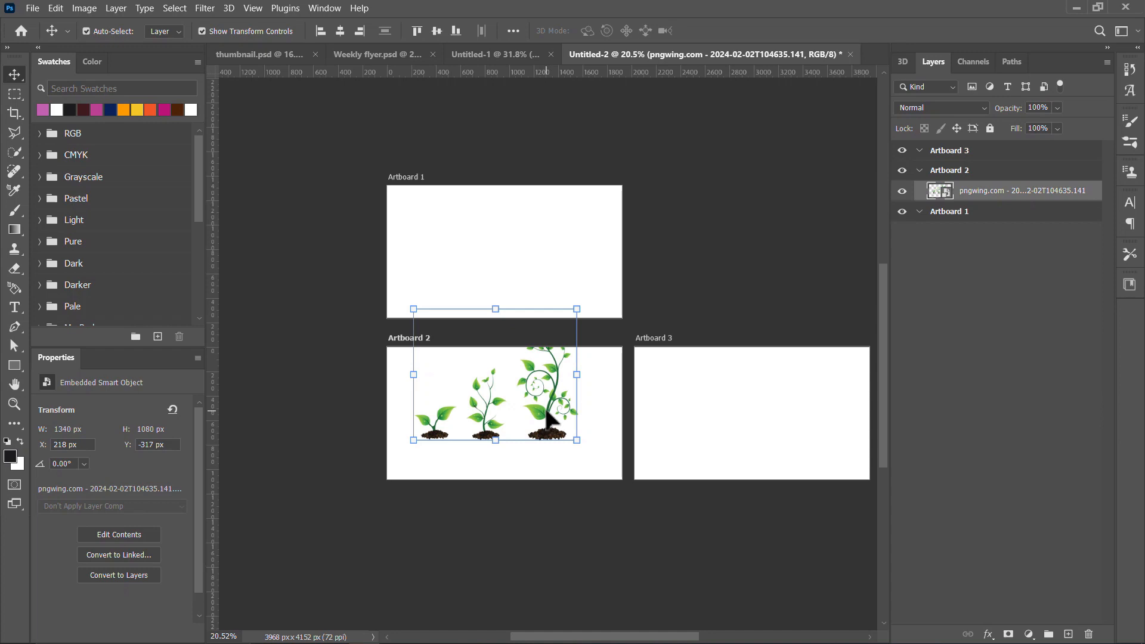
left_click_drag(535, 420, 792, 451)
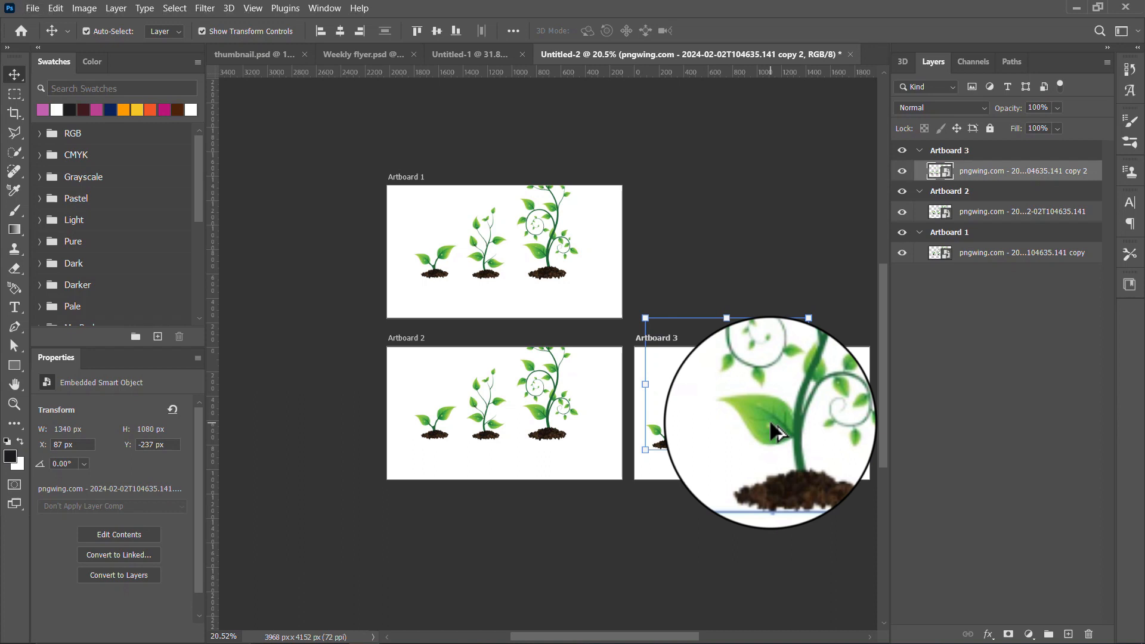
left_click_drag(752, 414, 577, 450)
key("ctrl+z")
key("ctrl+z")
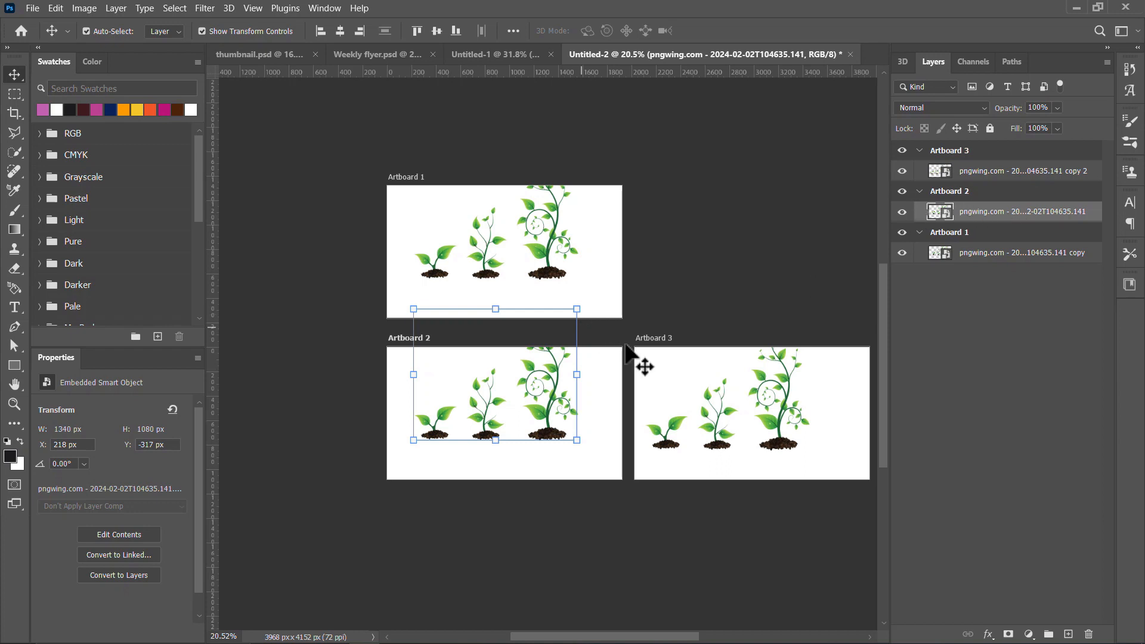
Convert Artboard 1 to a Smart Object and move it slightly up, farther from Artboard 2
left_click(966, 239)
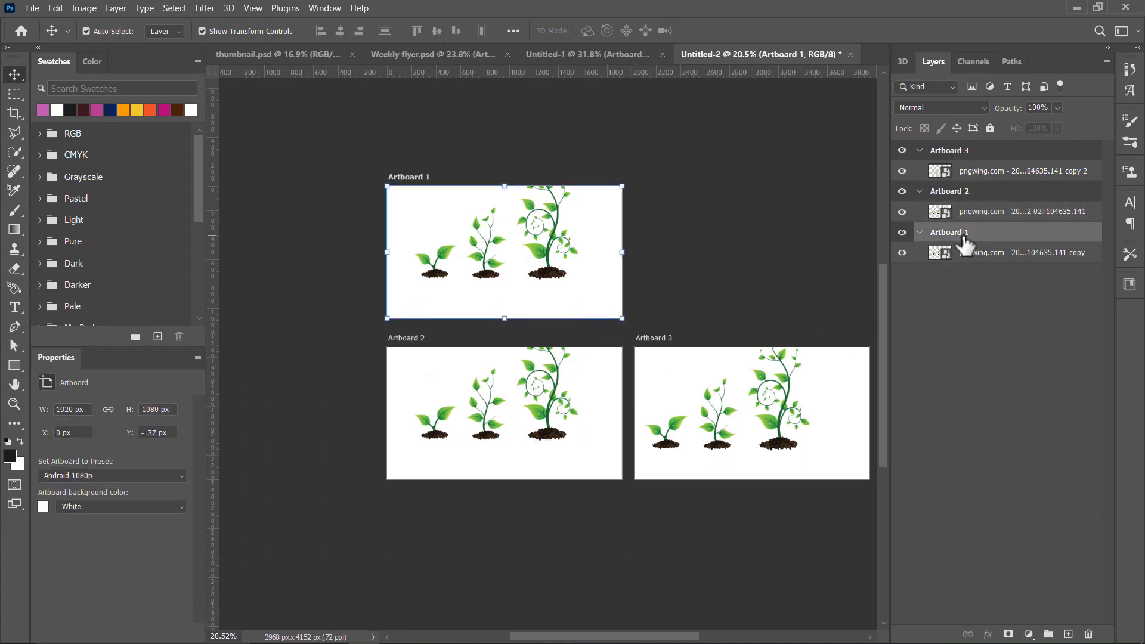
right_click(966, 231)
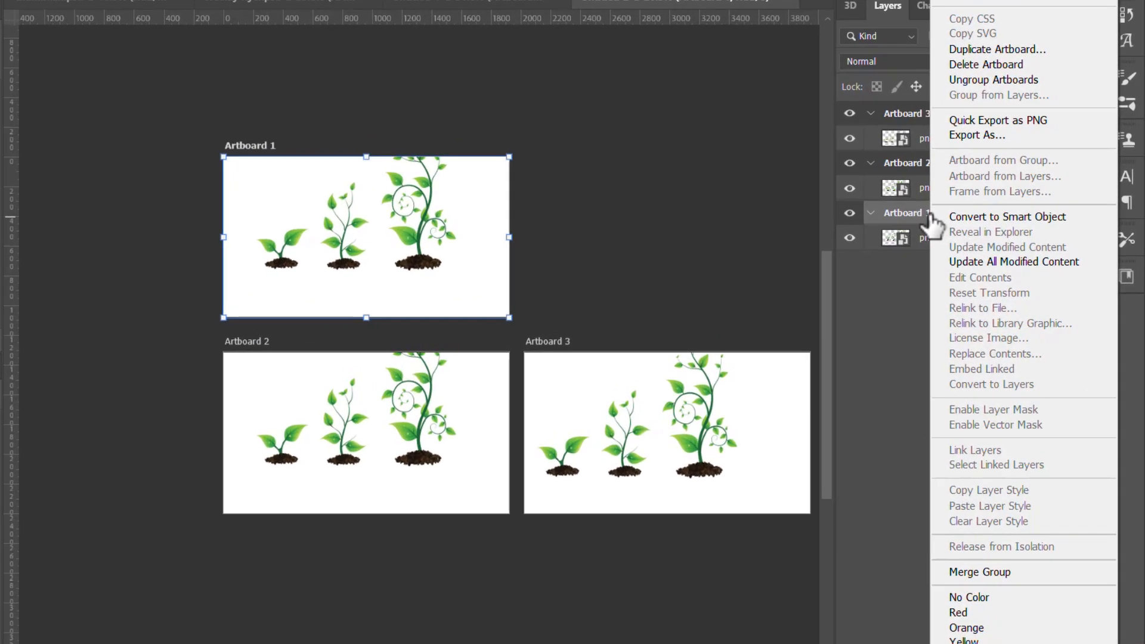
left_click(995, 217)
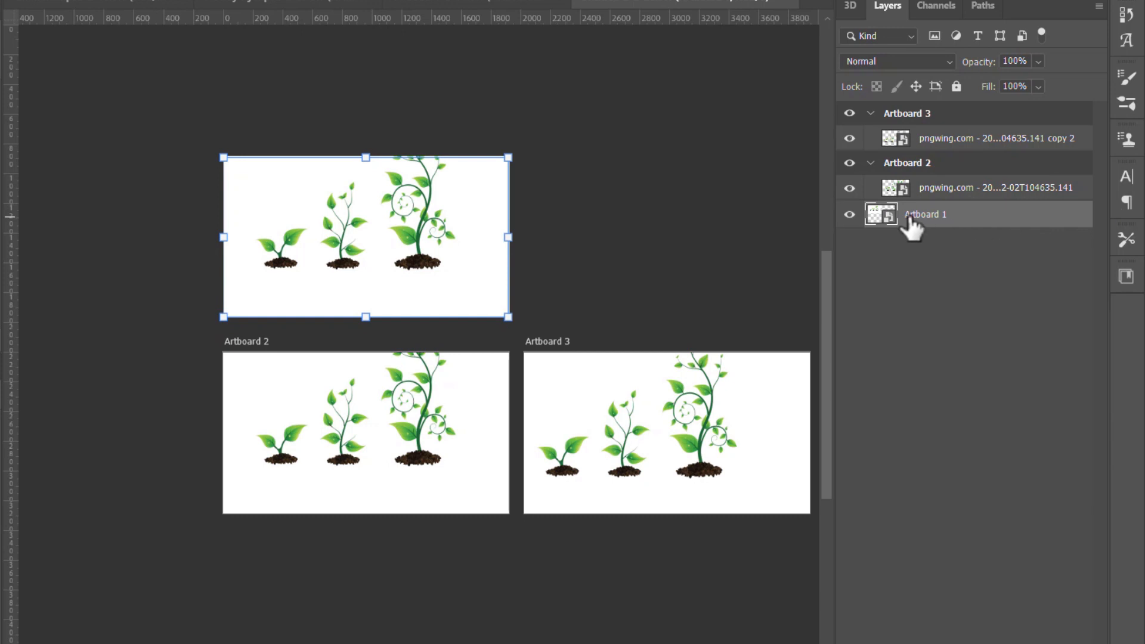
left_click_drag(340, 238, 424, 183)
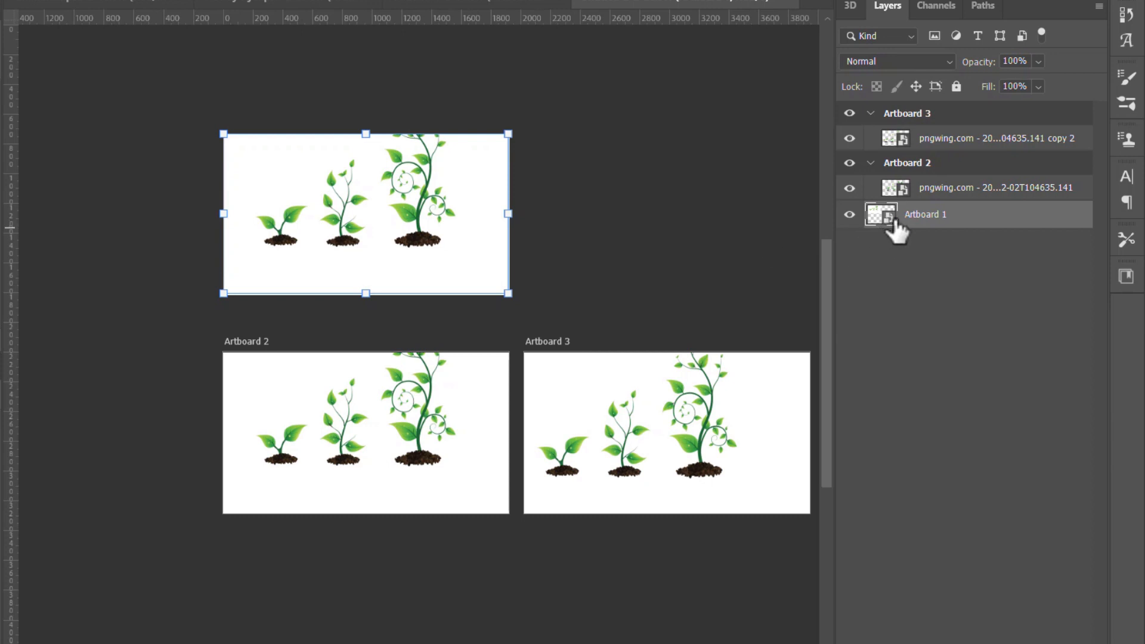
Convert Artboard 2 together with its plants image to a Smart Object
left_click(416, 403)
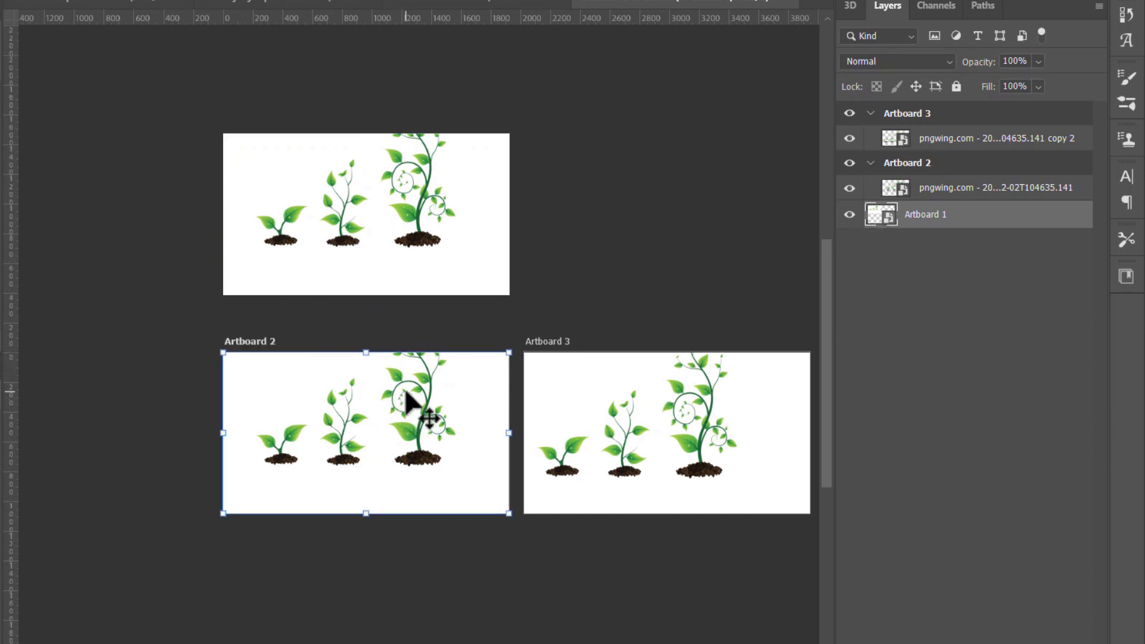
right_click(933, 162)
left_click(1001, 215)
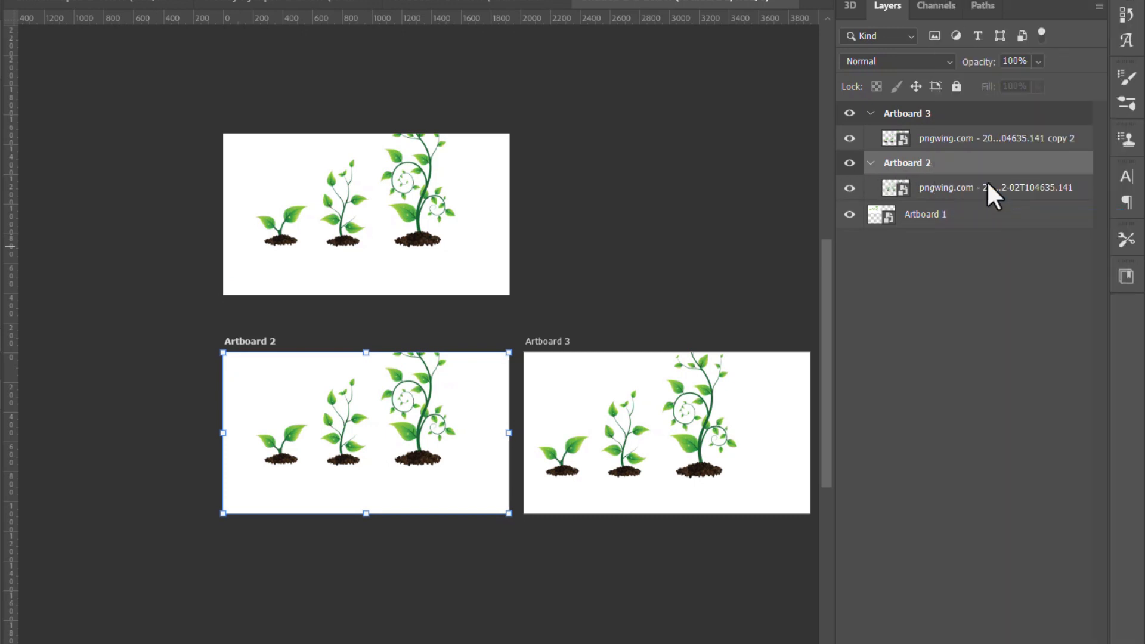
Convert Artboard 3, the last remaining artboard, to a Smart Object and view the whole canvas
left_click(927, 120)
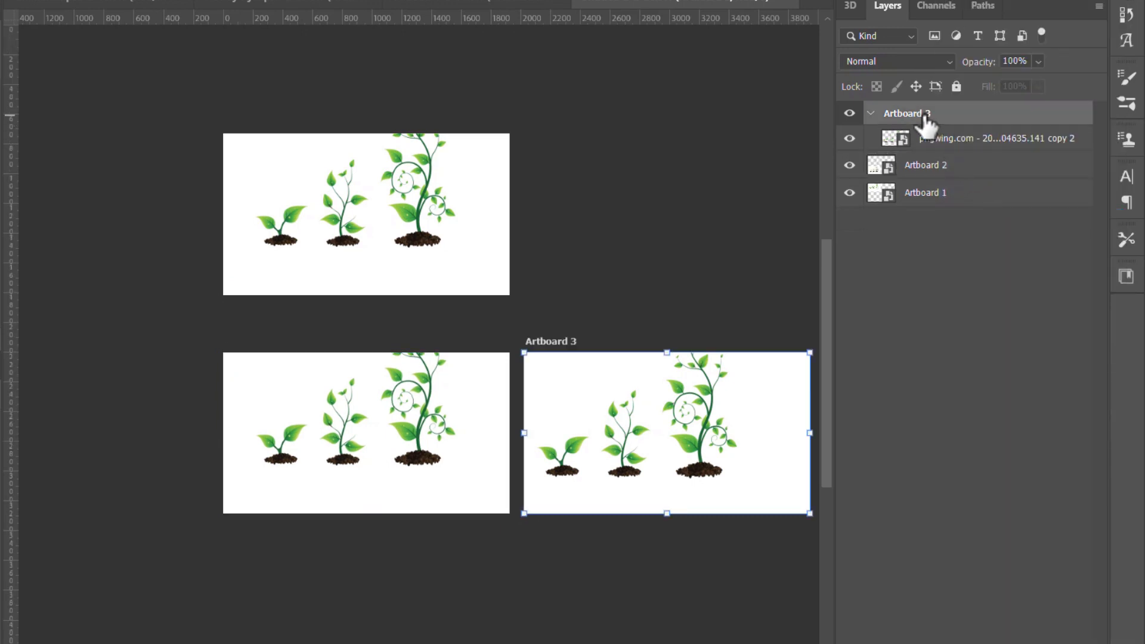
right_click(925, 119)
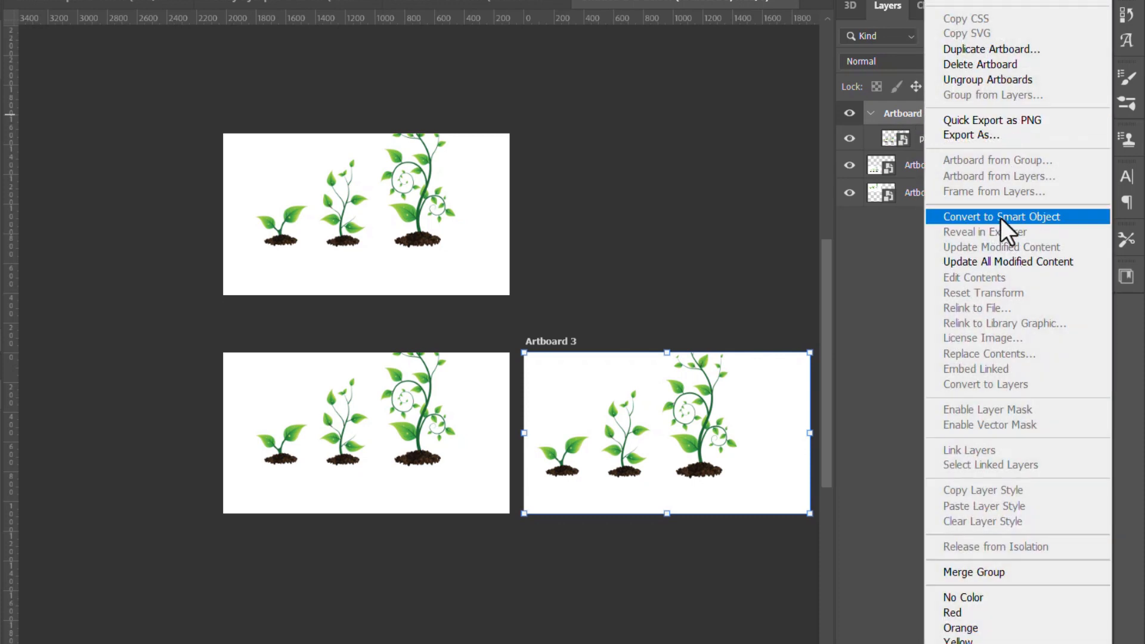
left_click(907, 116)
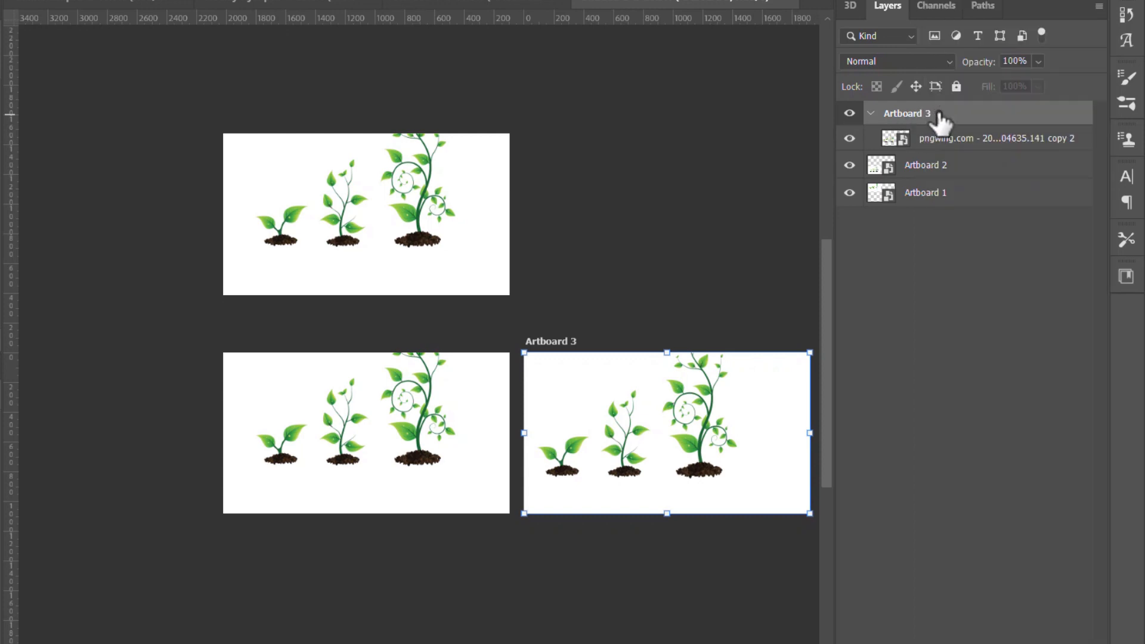
right_click(941, 121)
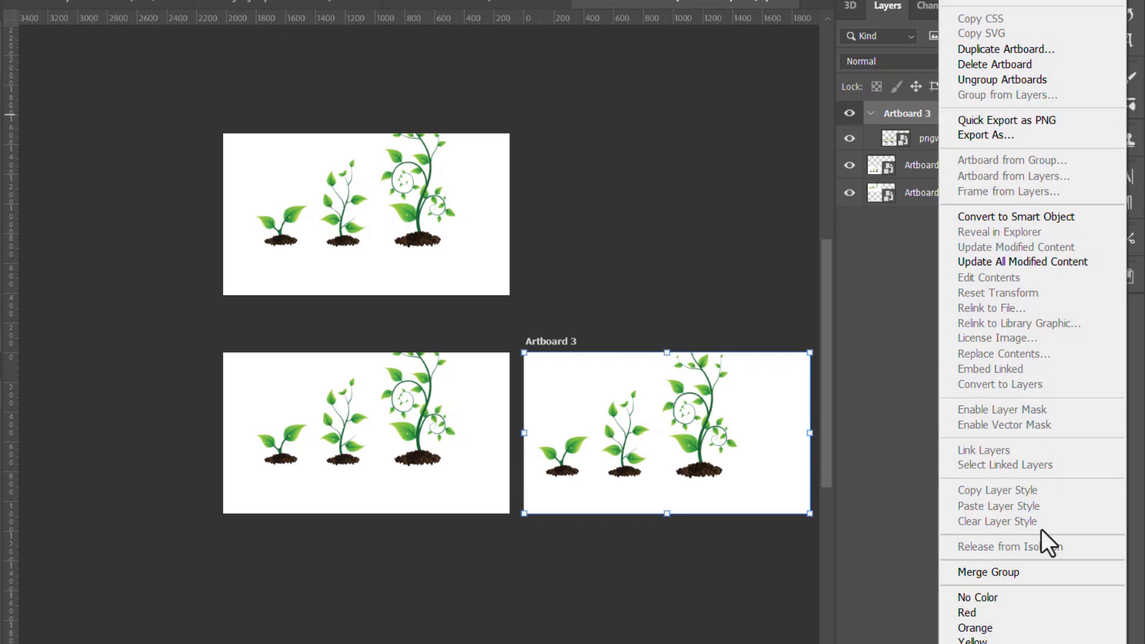
left_click(1026, 219)
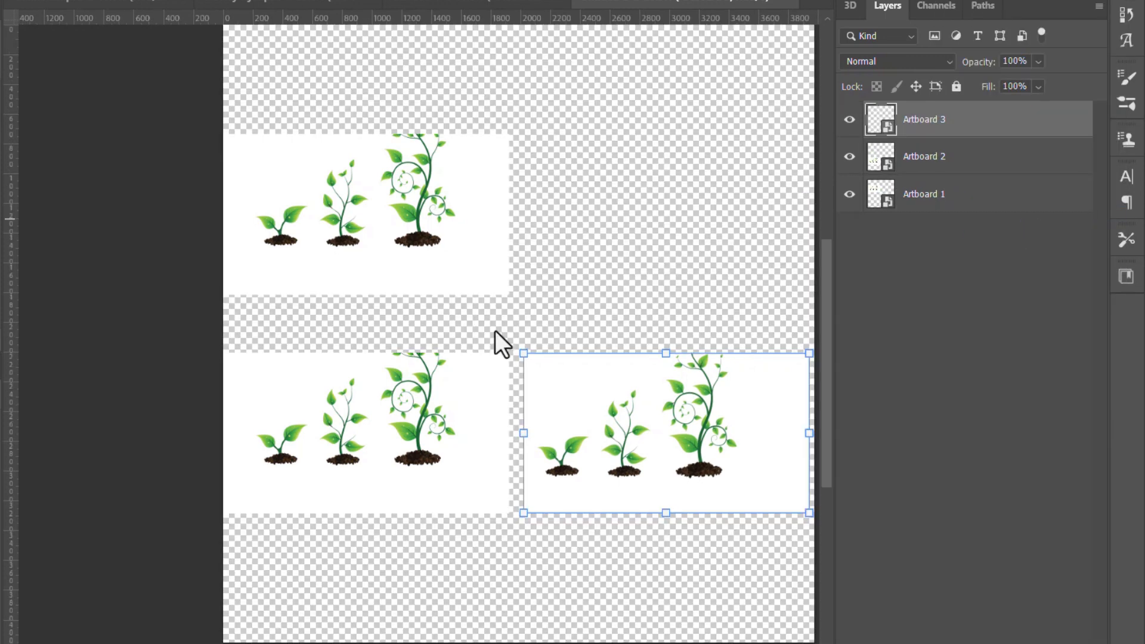
scroll(500, 342, "down", 3)
scroll(519, 390, "up", 1)
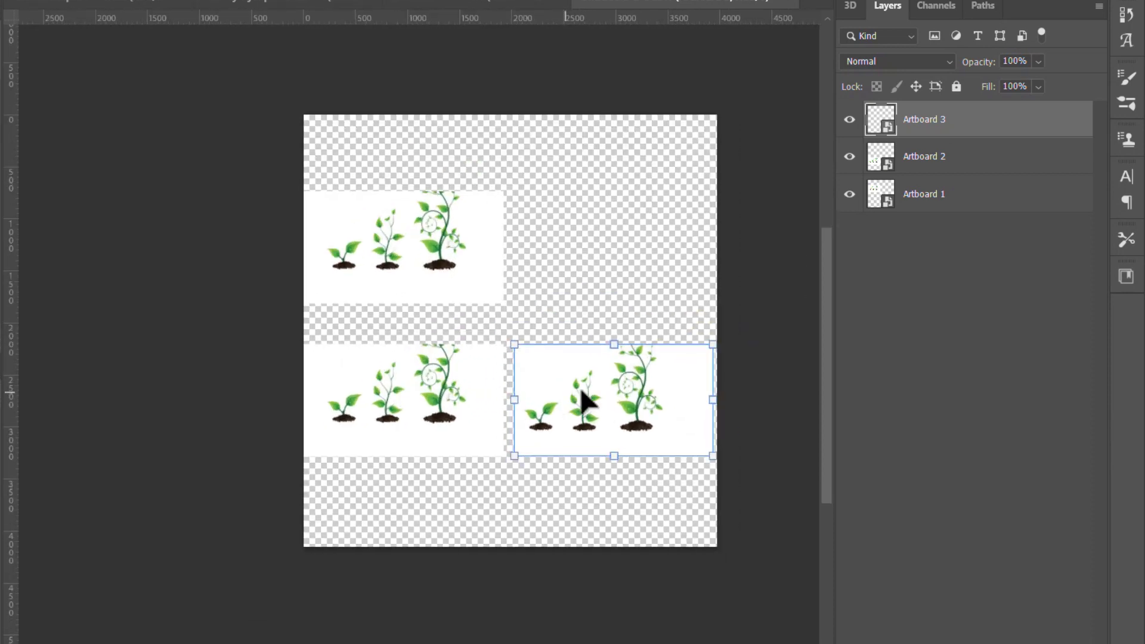
Move the Artboard 1 Smart Object to the right and slightly down on the canvas
scroll(584, 402, "up", 2)
left_click_drag(417, 238, 467, 224)
scroll(493, 248, "down", 1)
left_click_drag(696, 238, 560, 289)
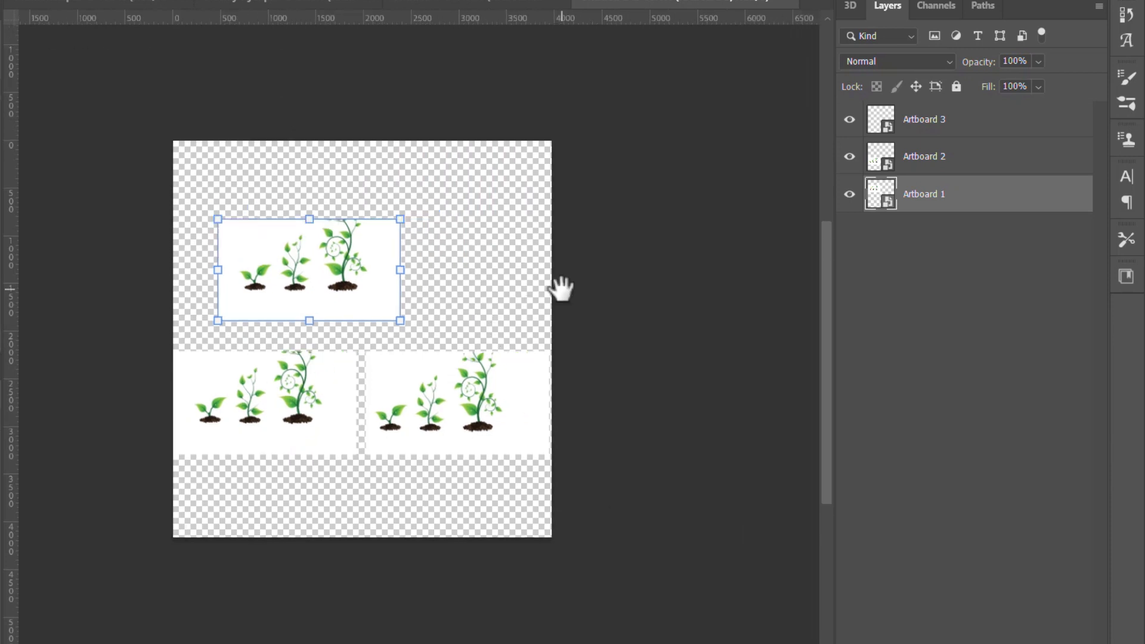
Change the color of the area surrounding the canvas to Black
right_click(603, 254)
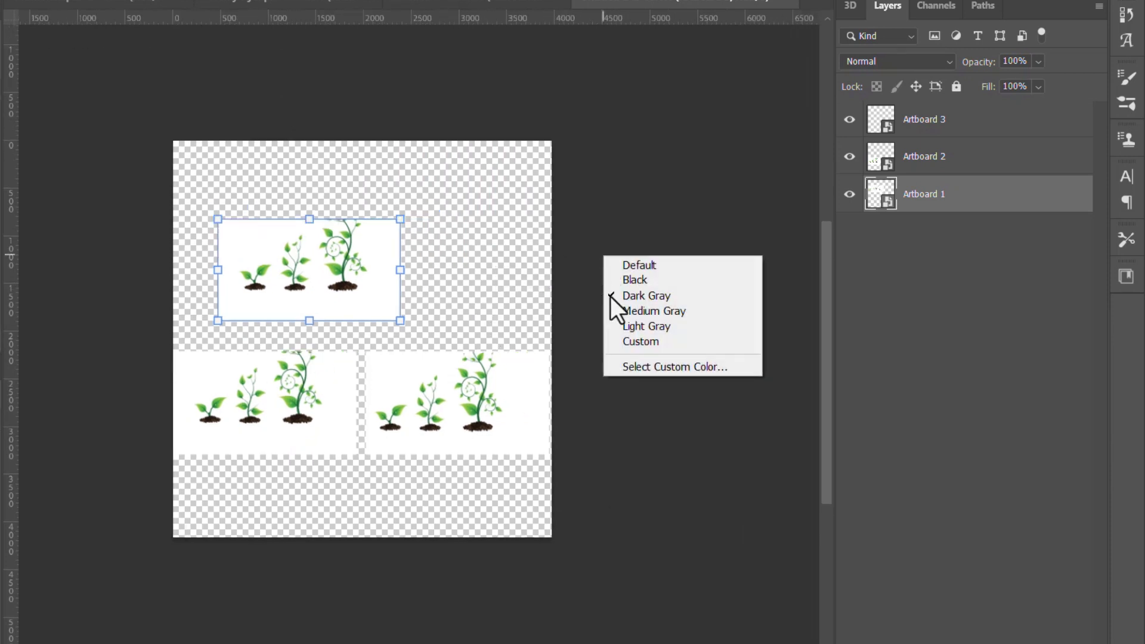
left_click(646, 281)
key("ctrl+minus")
key("ctrl+plus")
key("ctrl+plus")
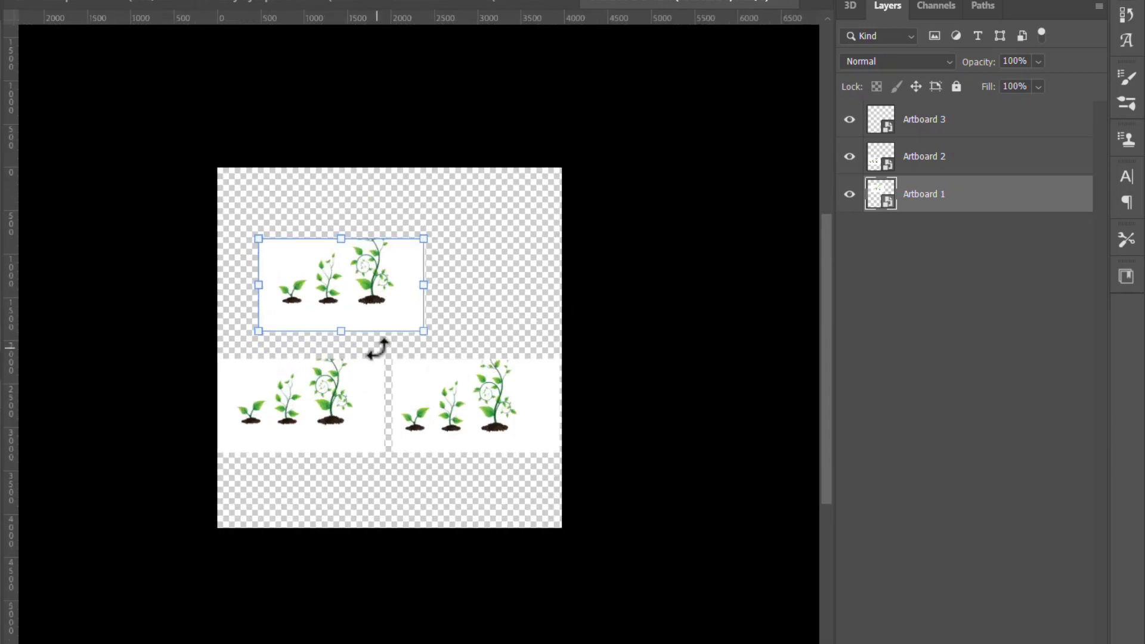
left_click_drag(477, 262, 438, 269)
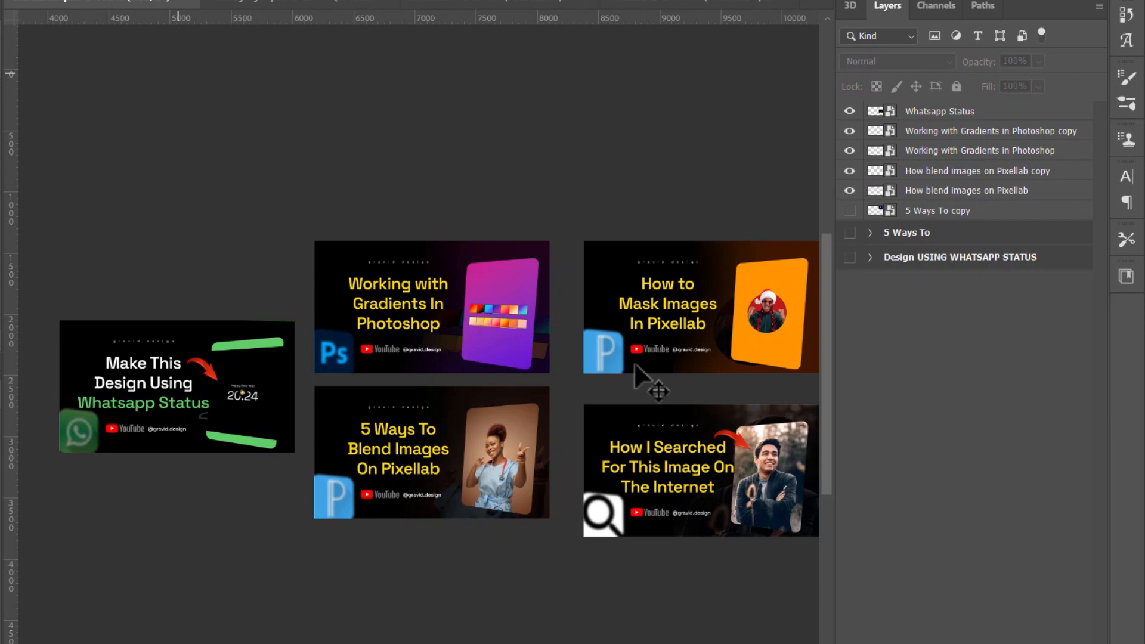
In thumbnail.psd, examine the Smart Object thumbnails and the Design USING WHATSAPP STATUS artboard, hiding that artboard and showing it again
scroll(540, 373, "down", 2)
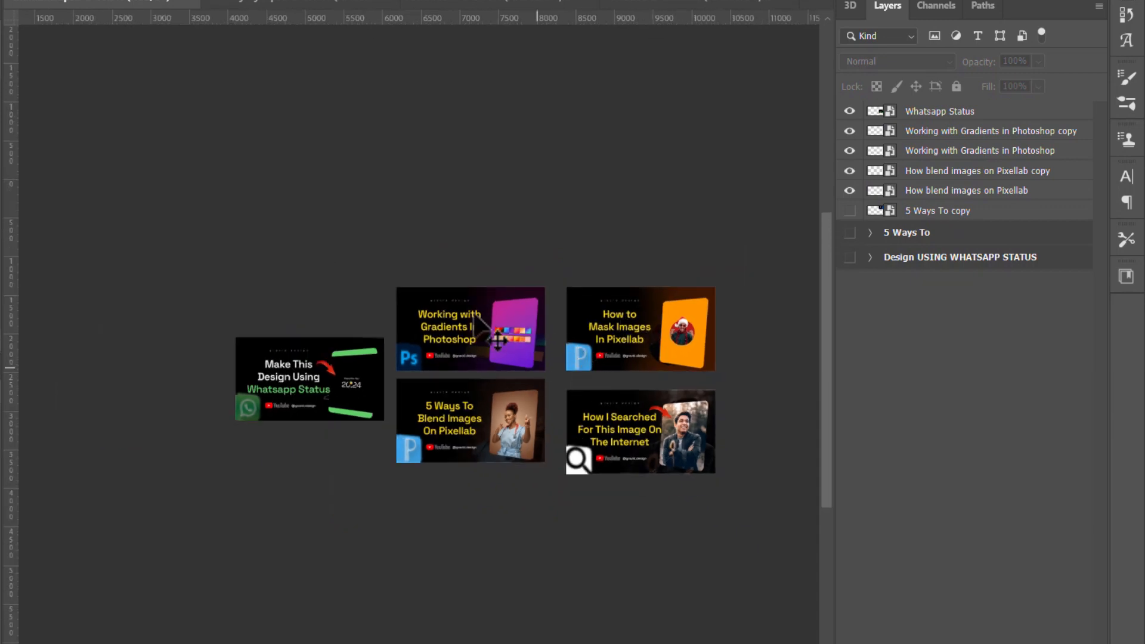
scroll(578, 339, "up", 3)
left_click(641, 327)
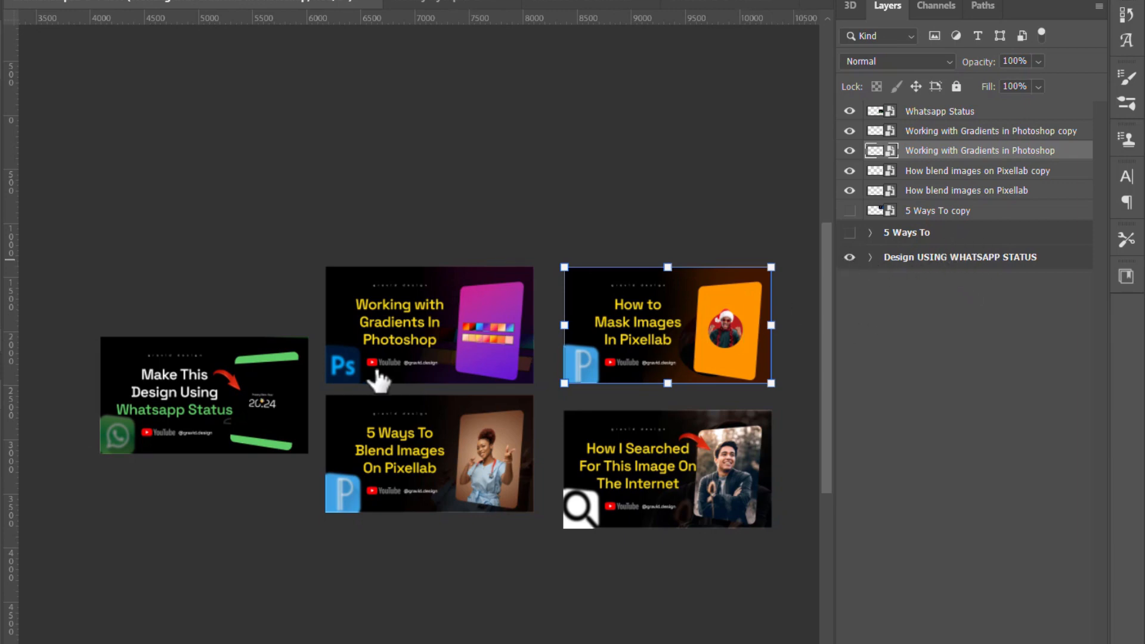
scroll(377, 380, "down", 1)
scroll(245, 349, "down", 1)
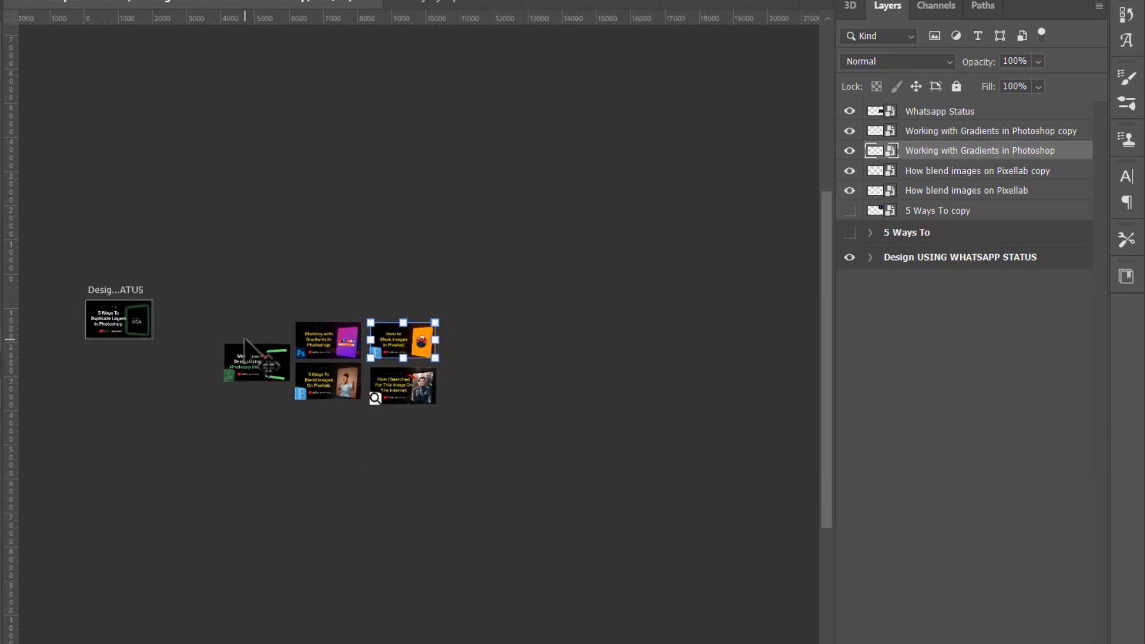
left_click_drag(164, 319, 363, 345)
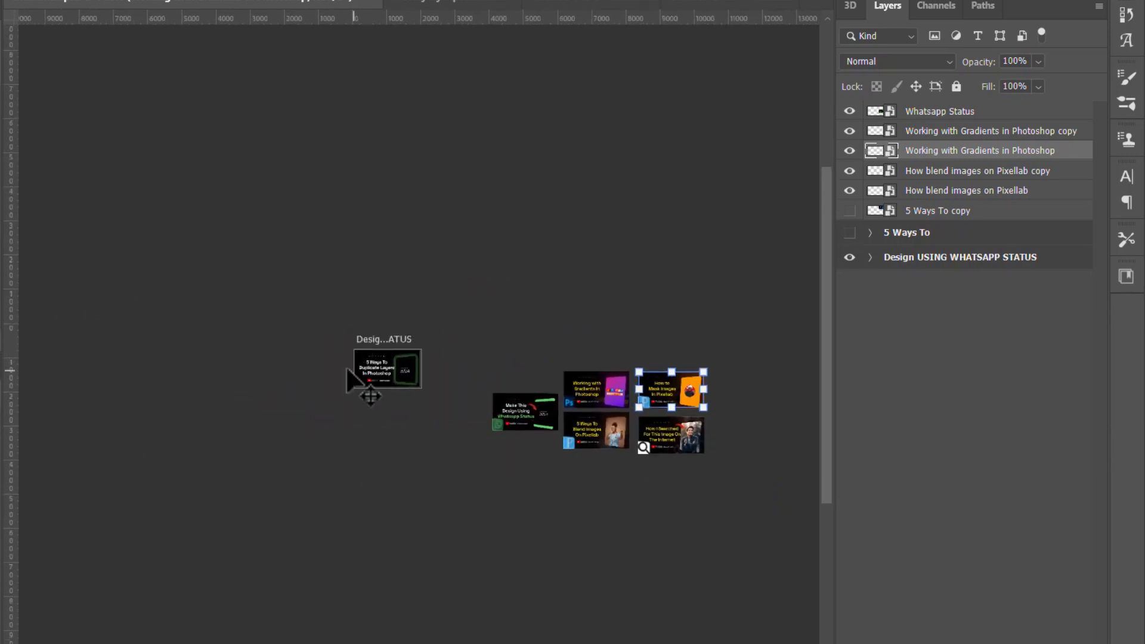
scroll(346, 367, "up", 1)
scroll(444, 379, "up", 5)
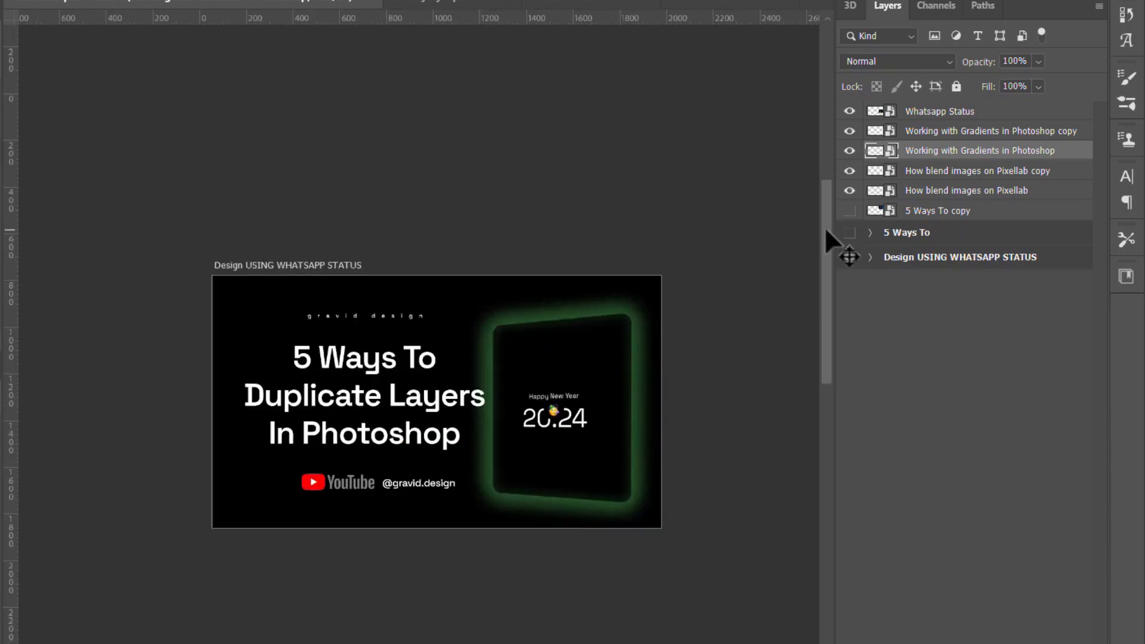
left_click(849, 257)
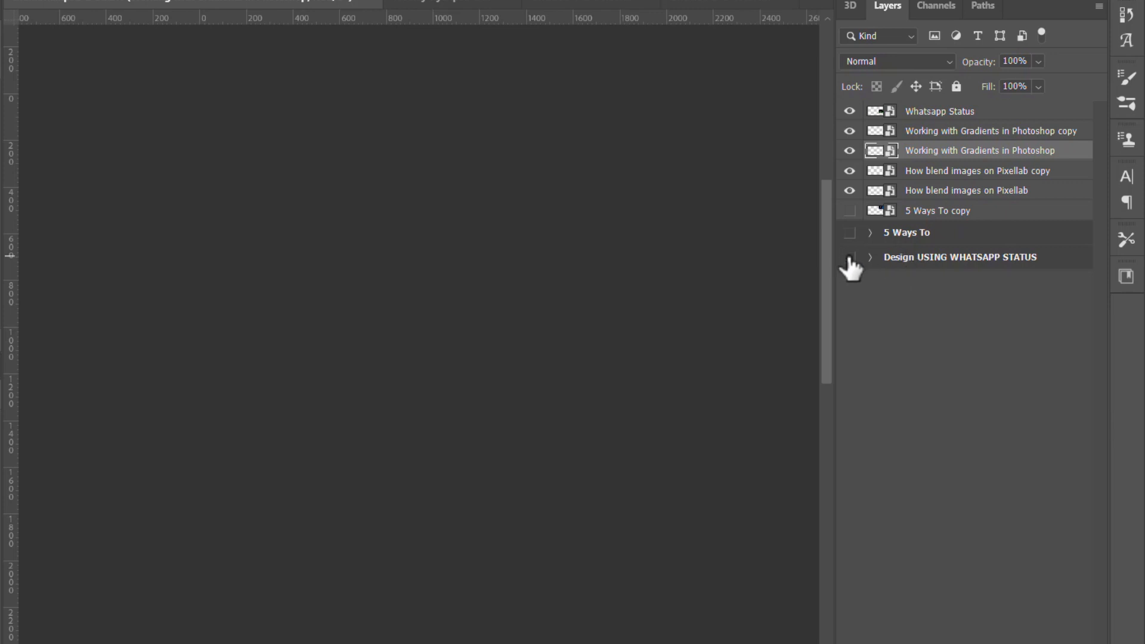
left_click(849, 257)
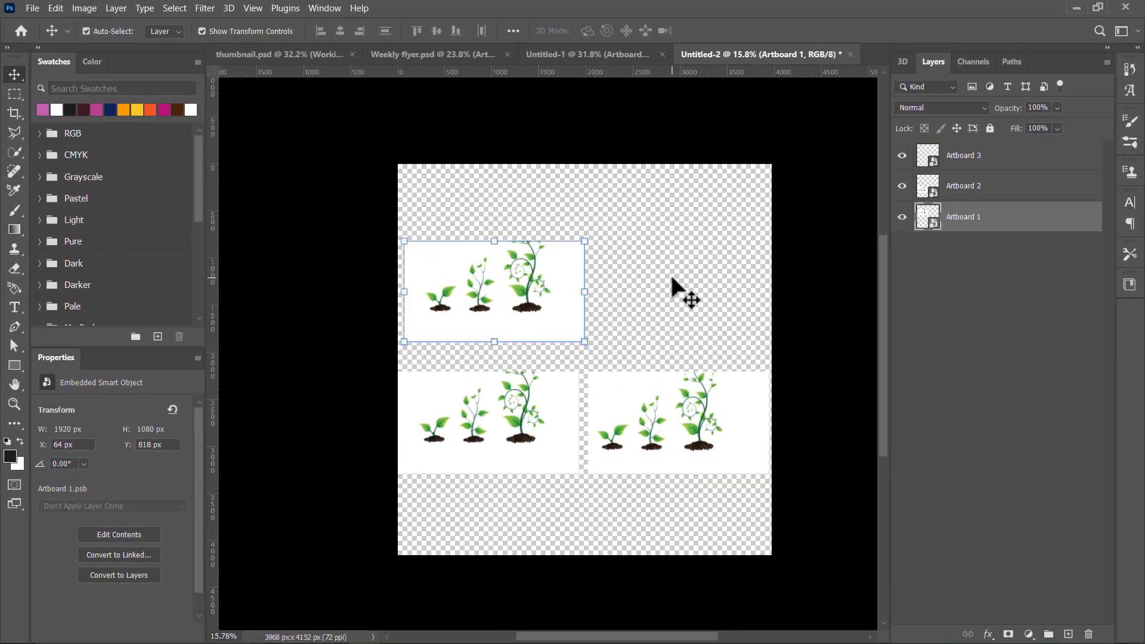
In Untitled-2, undo the Artboard 1 moves and the conversion of Artboard 3 to a Smart Object
scroll(672, 276, "up", 1)
scroll(683, 287, "down", 2)
left_click_drag(683, 286, 659, 276)
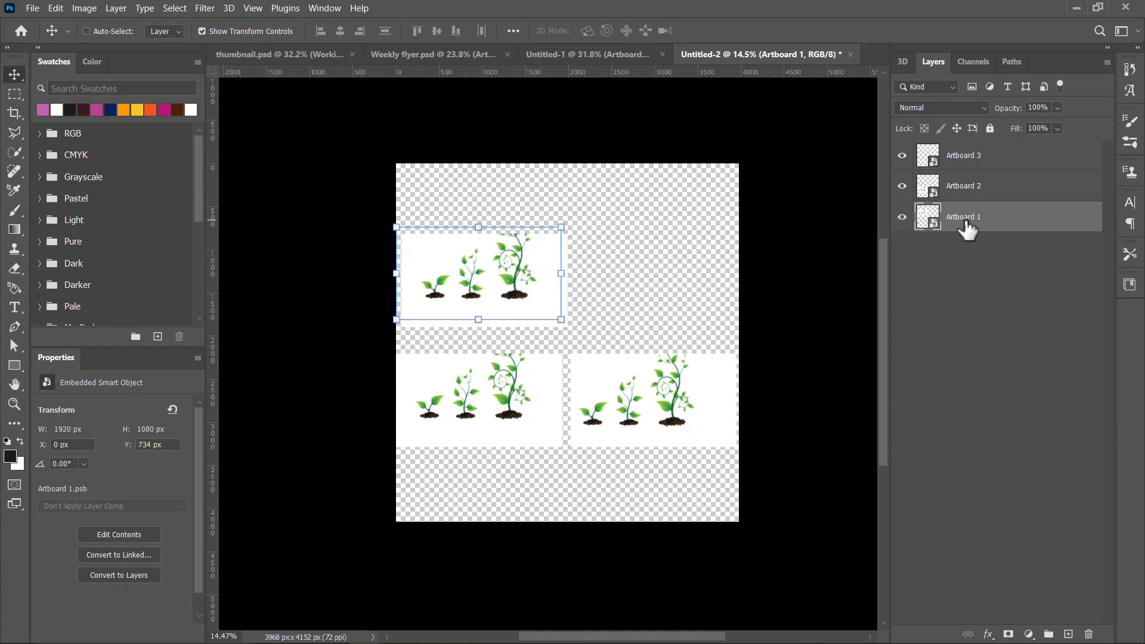
key("ctrl+z")
scroll(703, 300, "down", 1)
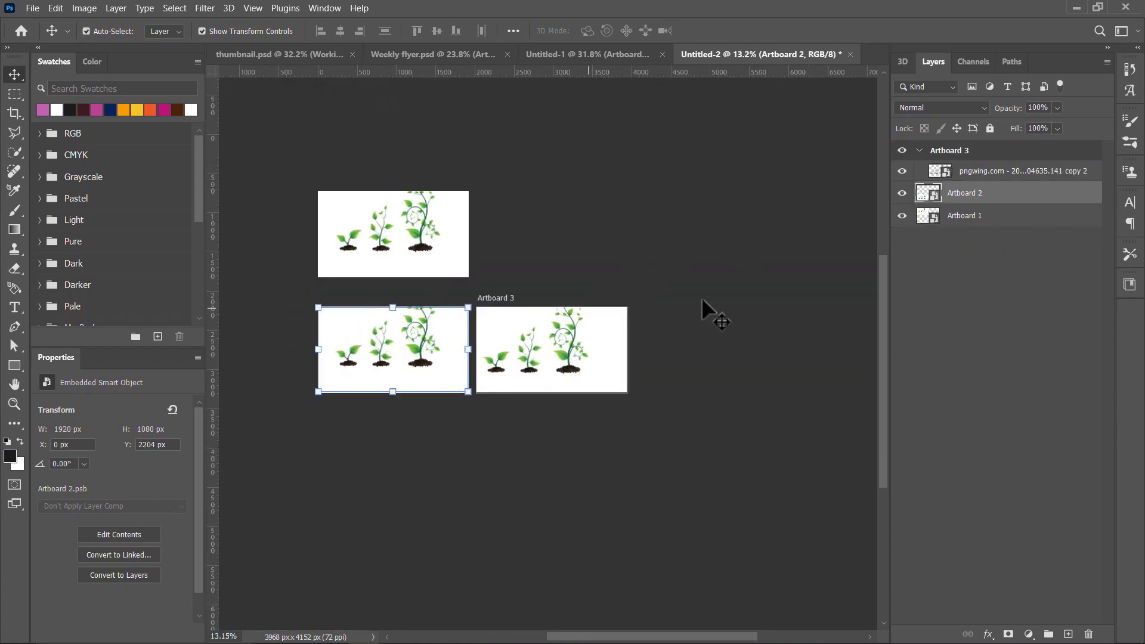
Hide Artboard 3 and select the Artboard 1 Smart Object with the Move tool
left_click(492, 298)
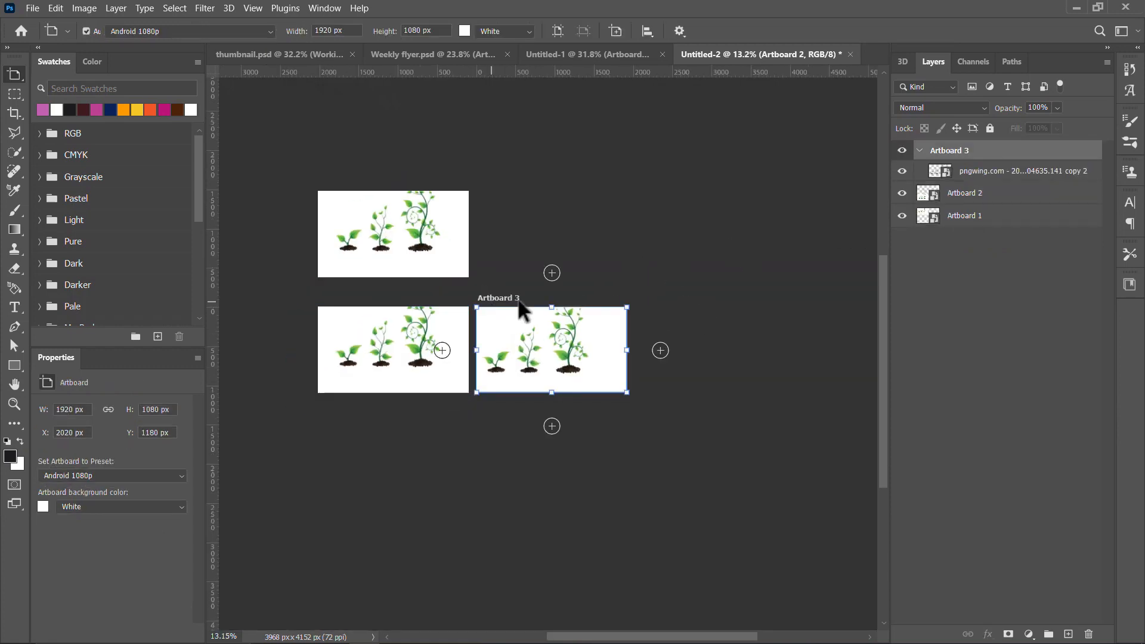
left_click(902, 151)
scroll(474, 328, "down", 3)
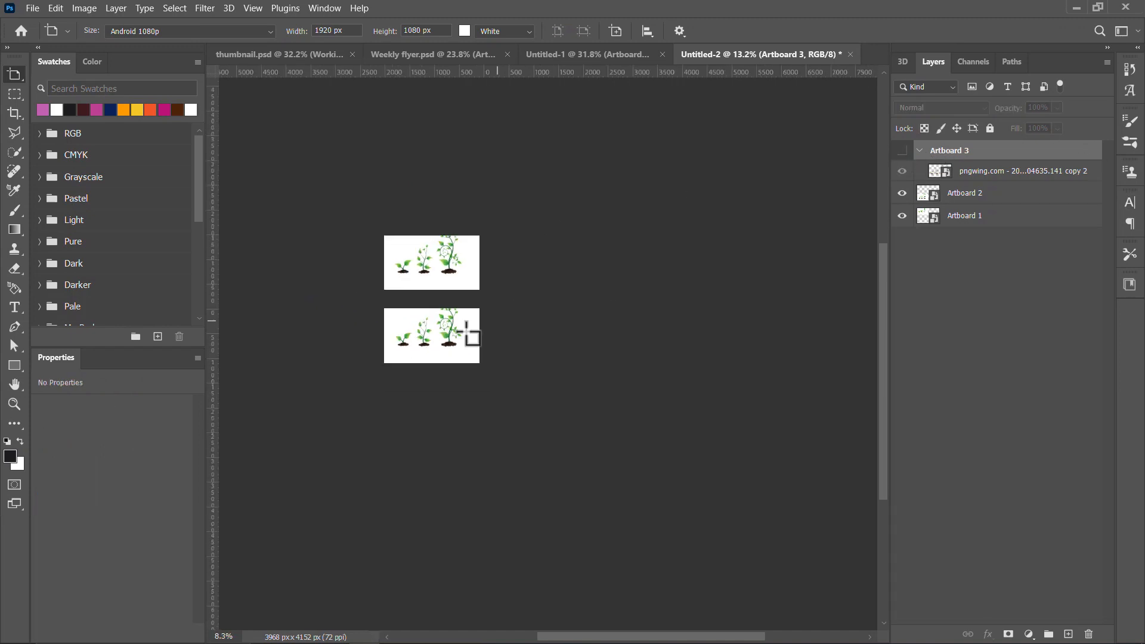
scroll(435, 320, "up", 5)
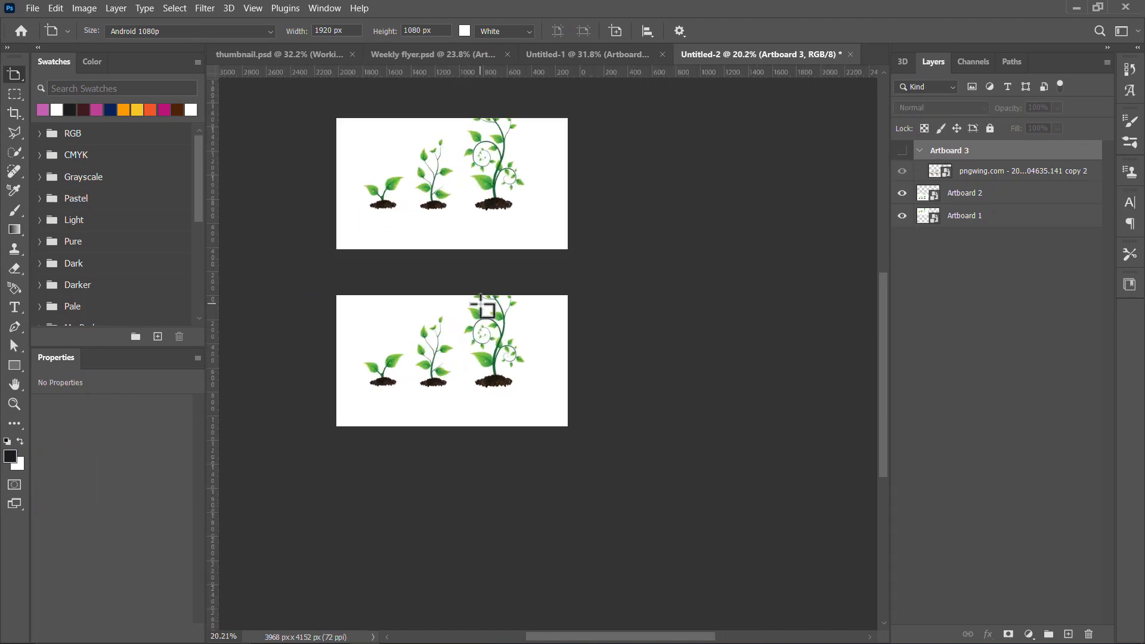
scroll(477, 304, "up", 2)
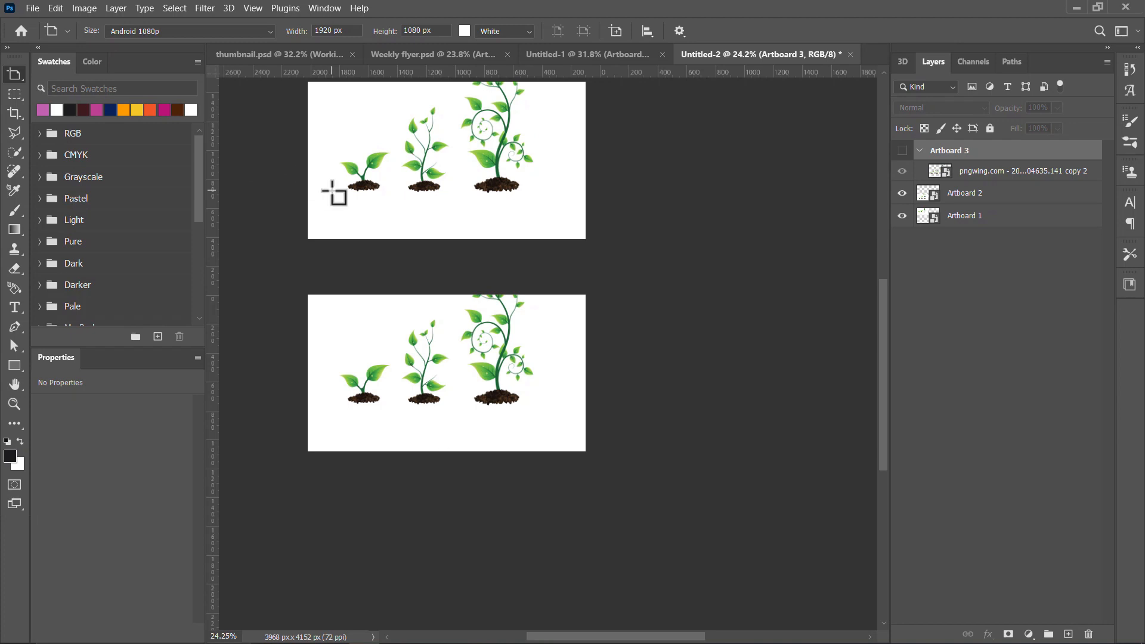
key("v")
mouse_move(503, 263)
left_mouse_down()
mouse_move(524, 249)
mouse_move(510, 278)
left_mouse_up()
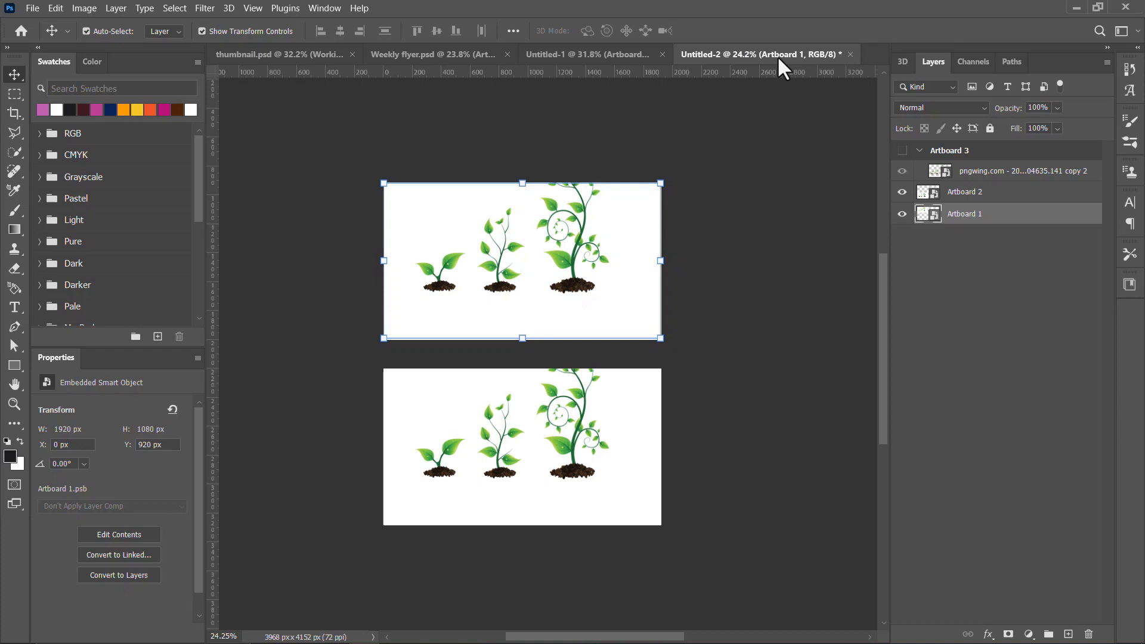
In Untitled-1, draw a square artboard about 1535 px wide below Artboard 1 with the Artboard tool
left_click(588, 54)
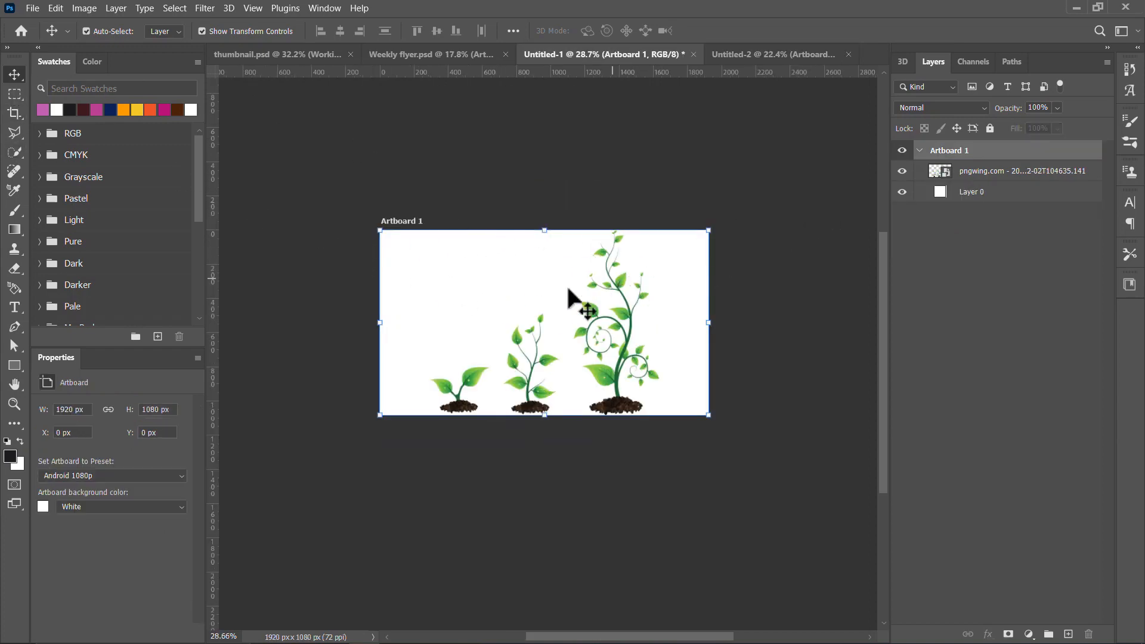
right_click(13, 71)
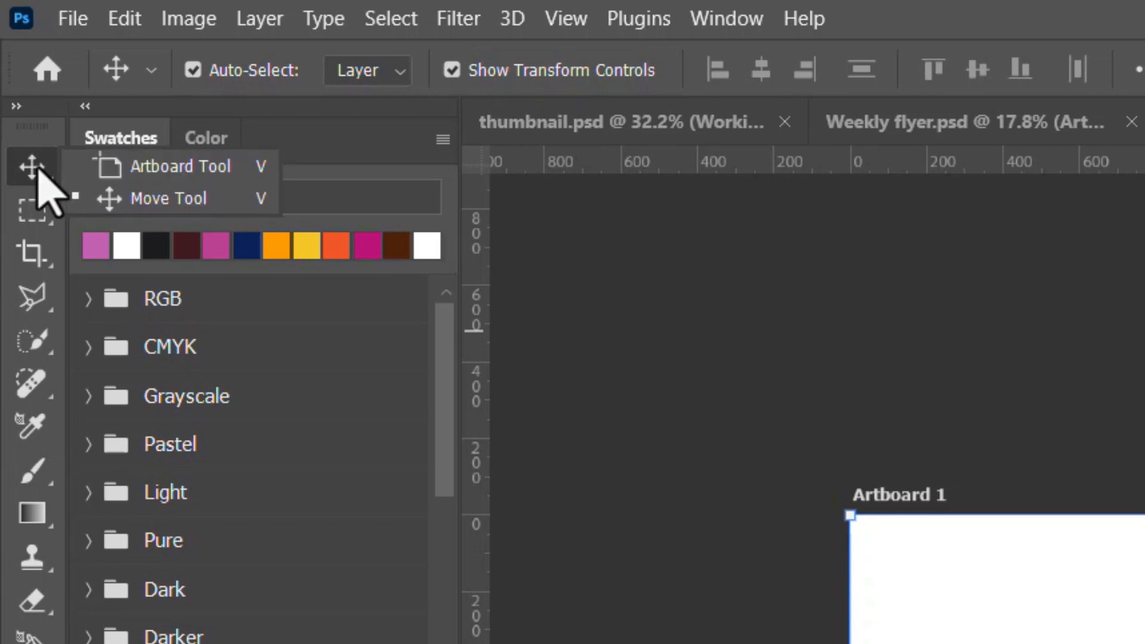
left_click(138, 165)
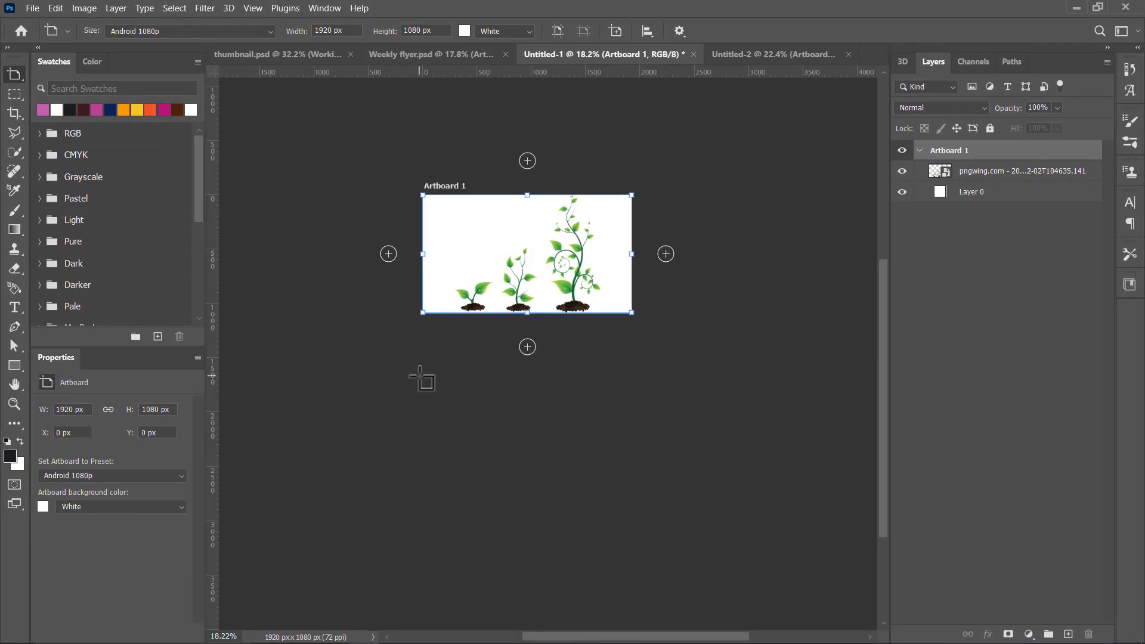
mouse_move(420, 369)
left_mouse_down()
mouse_move(639, 464)
mouse_move(656, 513)
mouse_move(647, 475)
mouse_move(631, 476)
mouse_move(640, 473)
mouse_move(641, 489)
left_mouse_up()
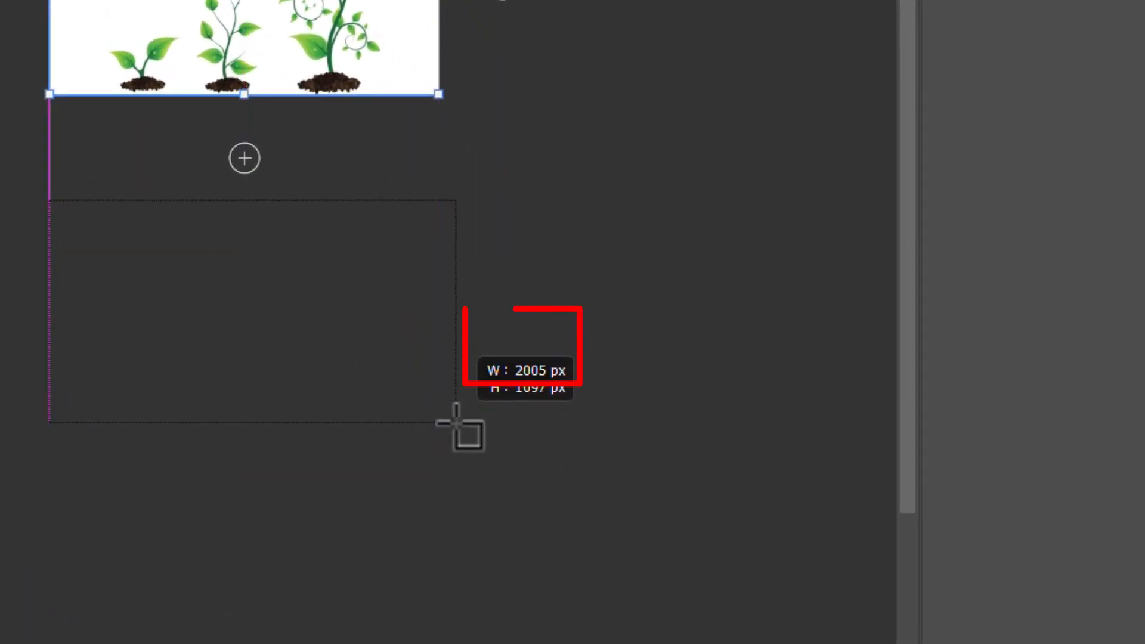
left_click_drag(456, 422, 501, 511)
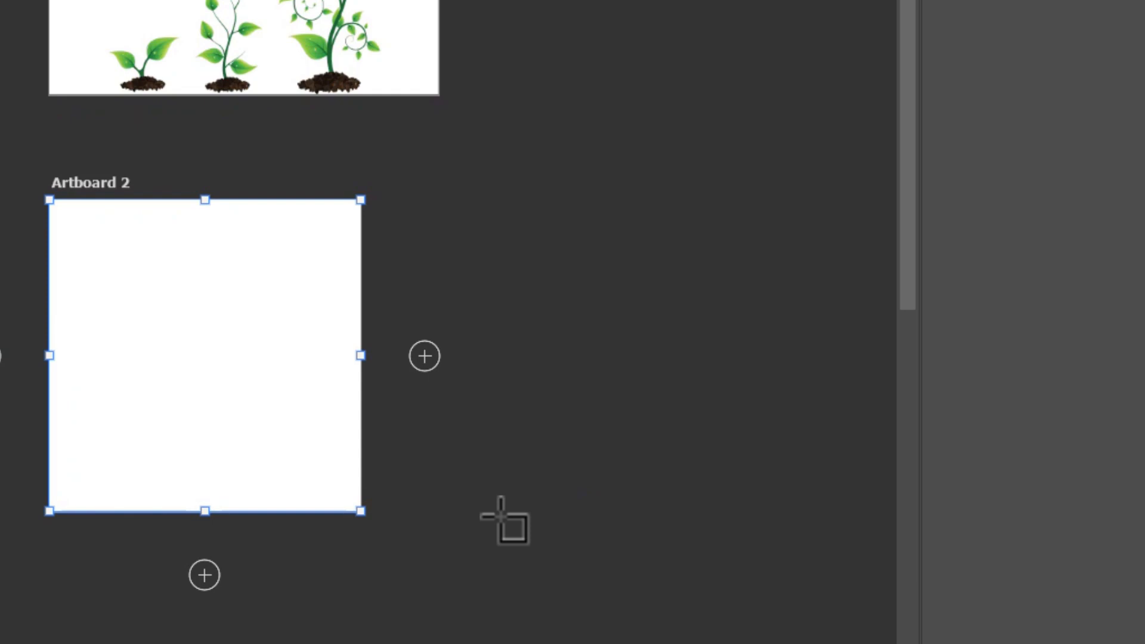
Set Artboard 2's width and height to 3000 px each
scroll(273, 414, "up", 2)
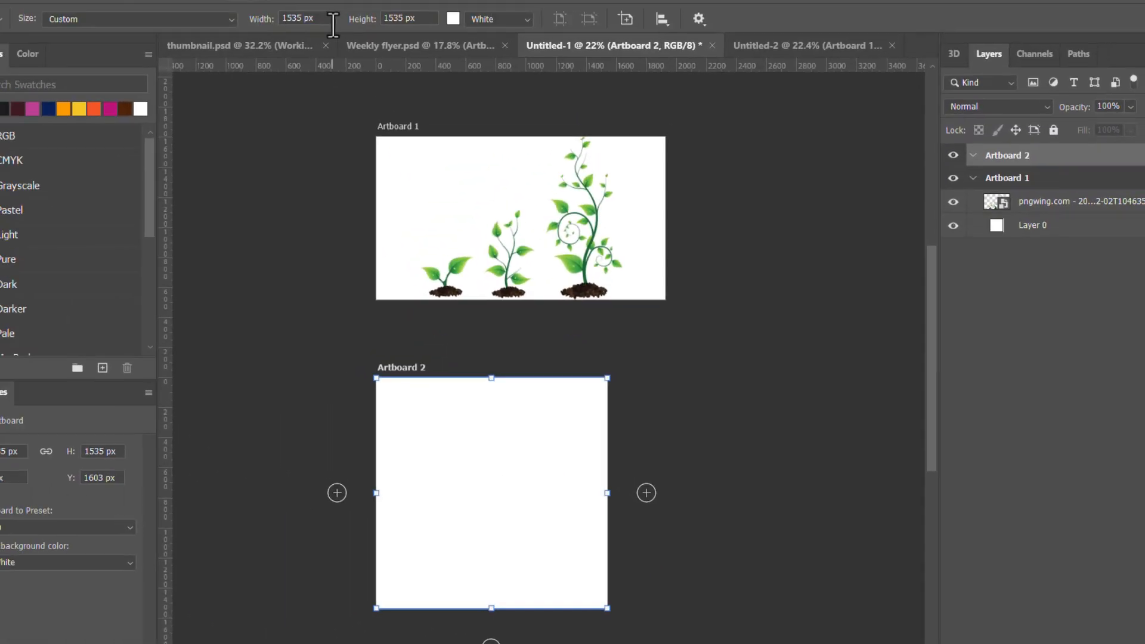
left_click(307, 18)
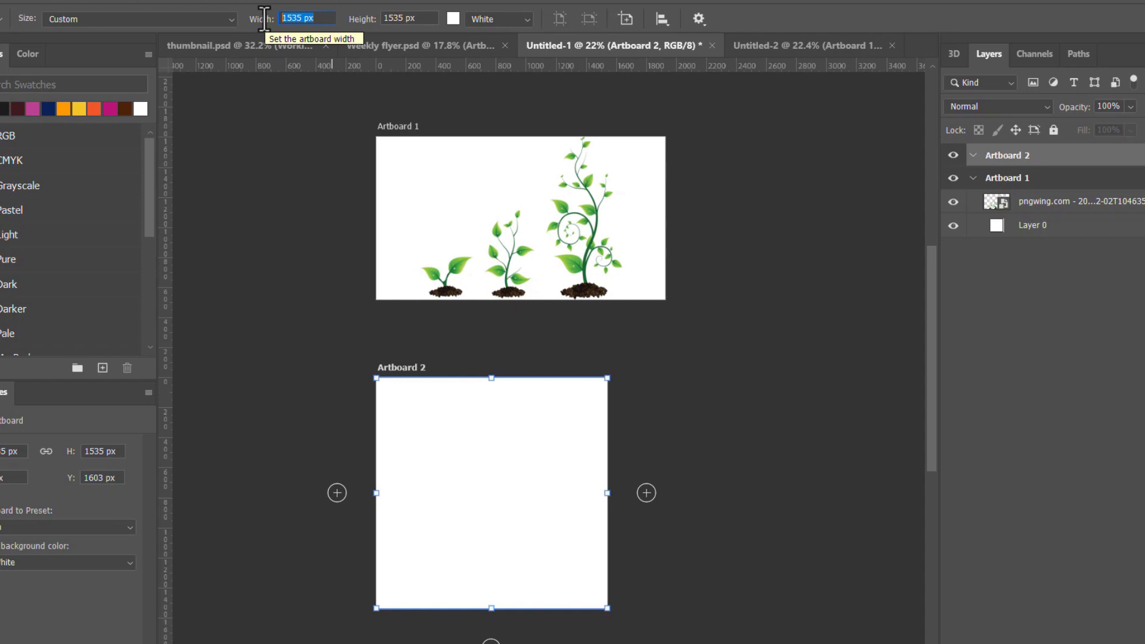
type("3000")
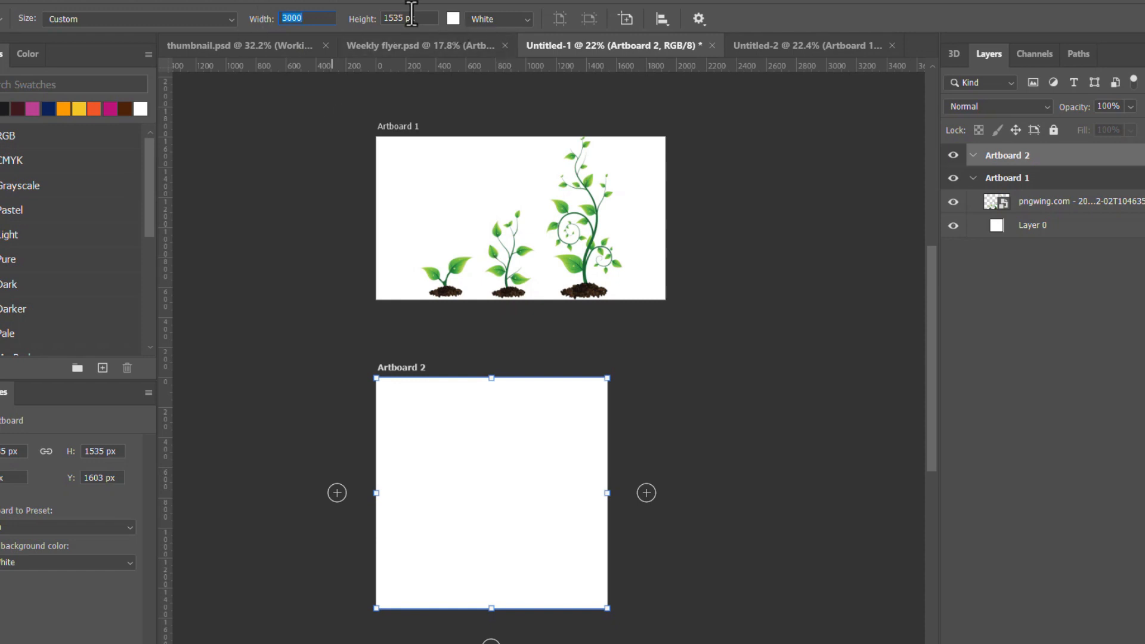
key("Tab")
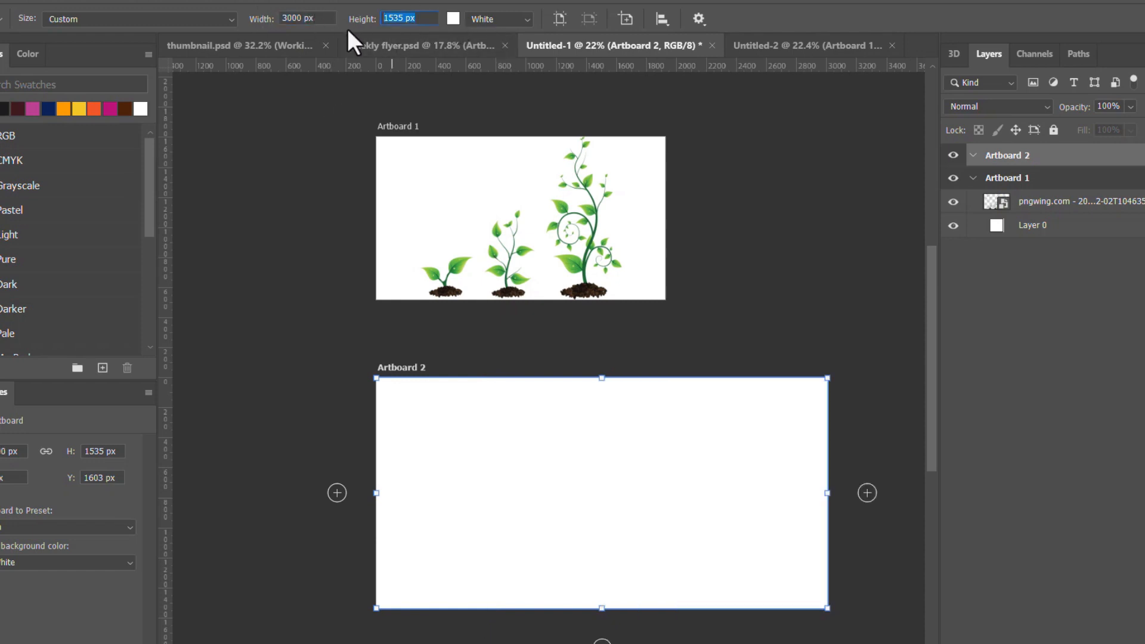
type("3000")
key("Return")
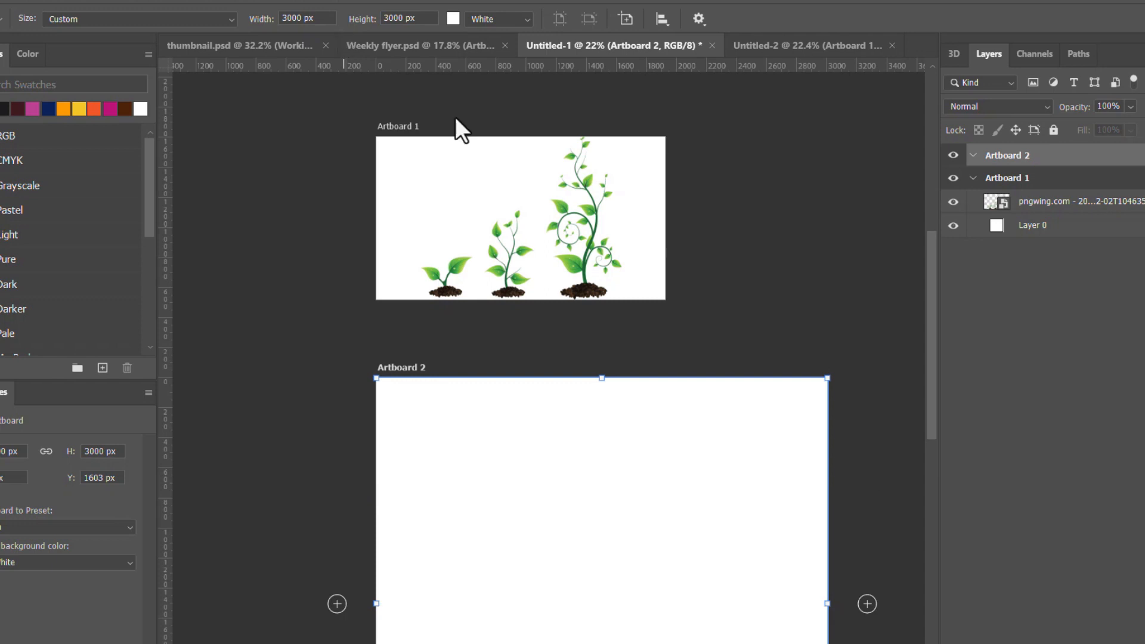
key("ctrl+0")
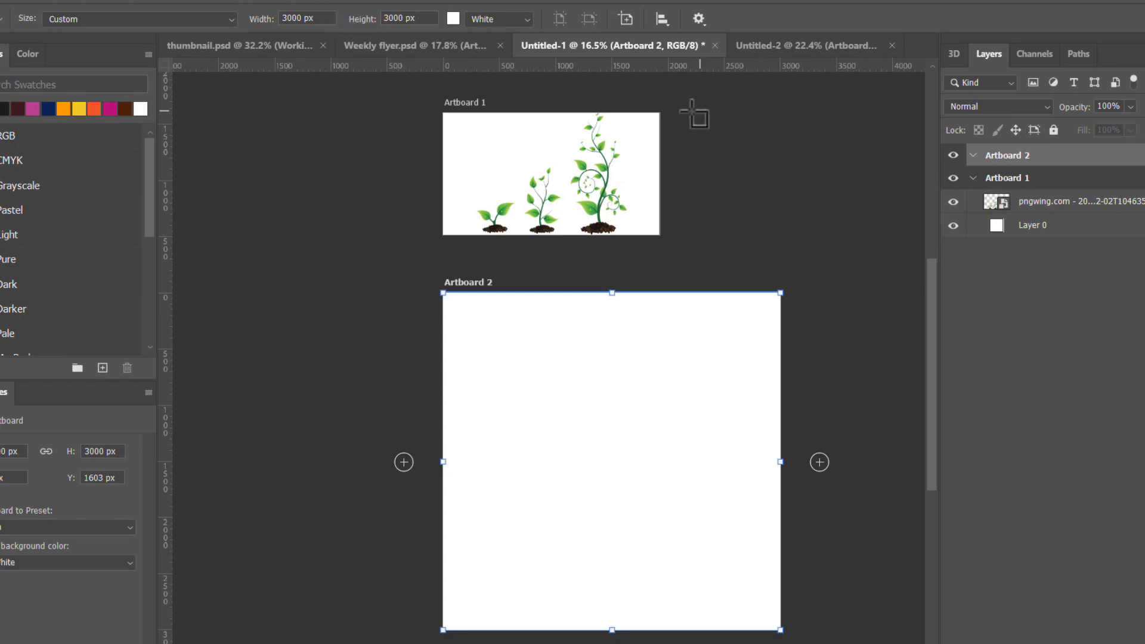
scroll(686, 436, "down", 3)
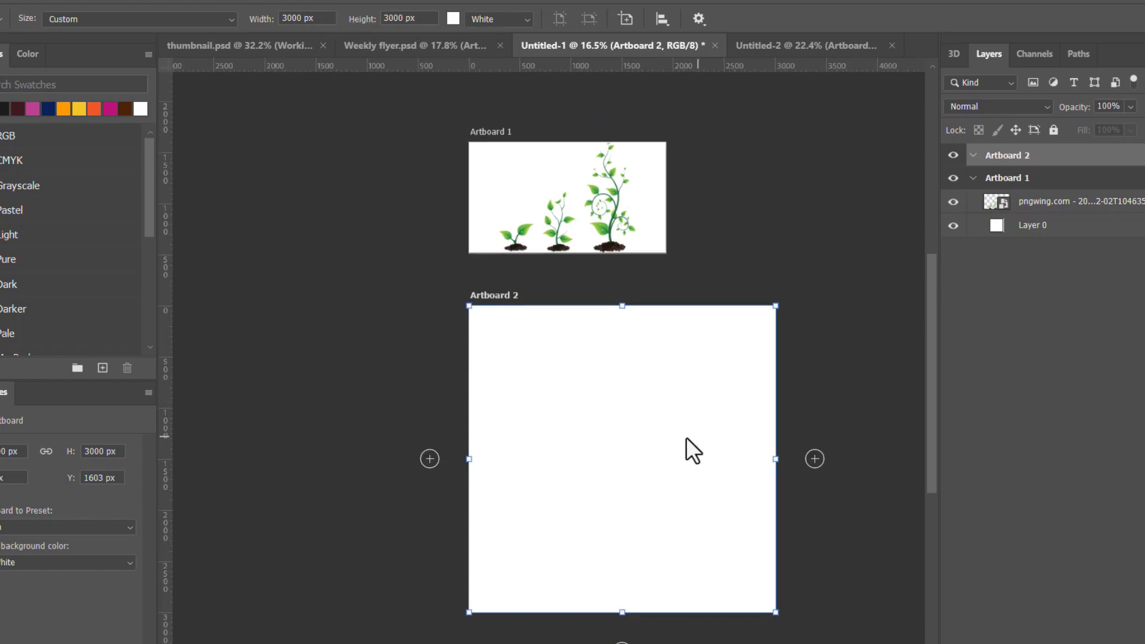
scroll(661, 392, "up", 3)
left_click_drag(661, 392, 660, 358)
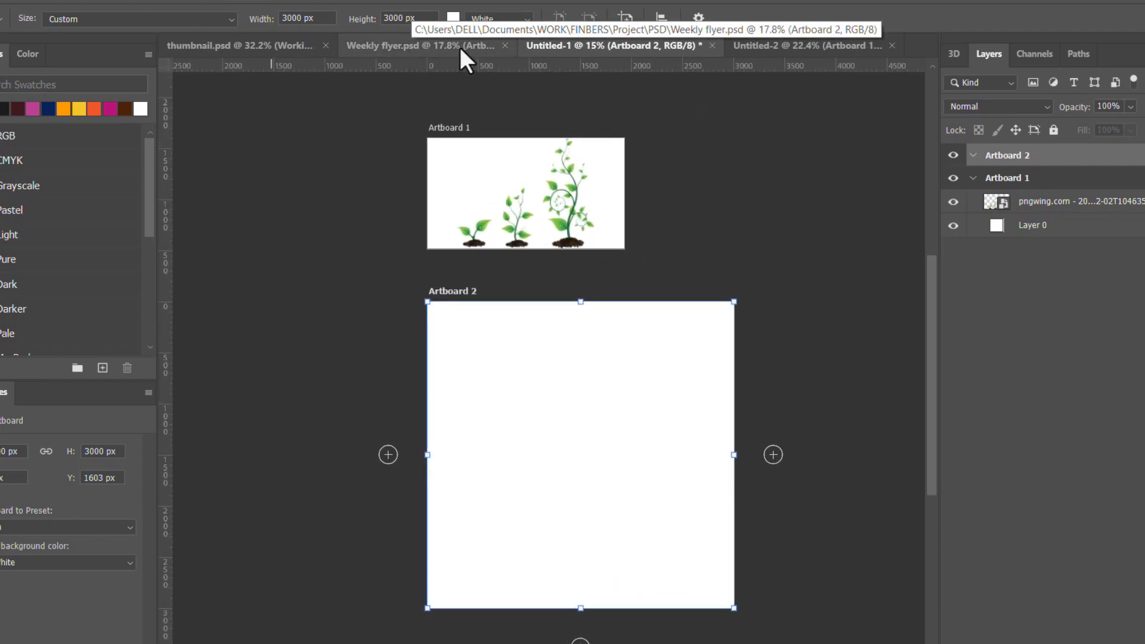
Switch to thumbnail.psd and look over its artboard and the thumbnail Smart Objects beside it
left_click(230, 46)
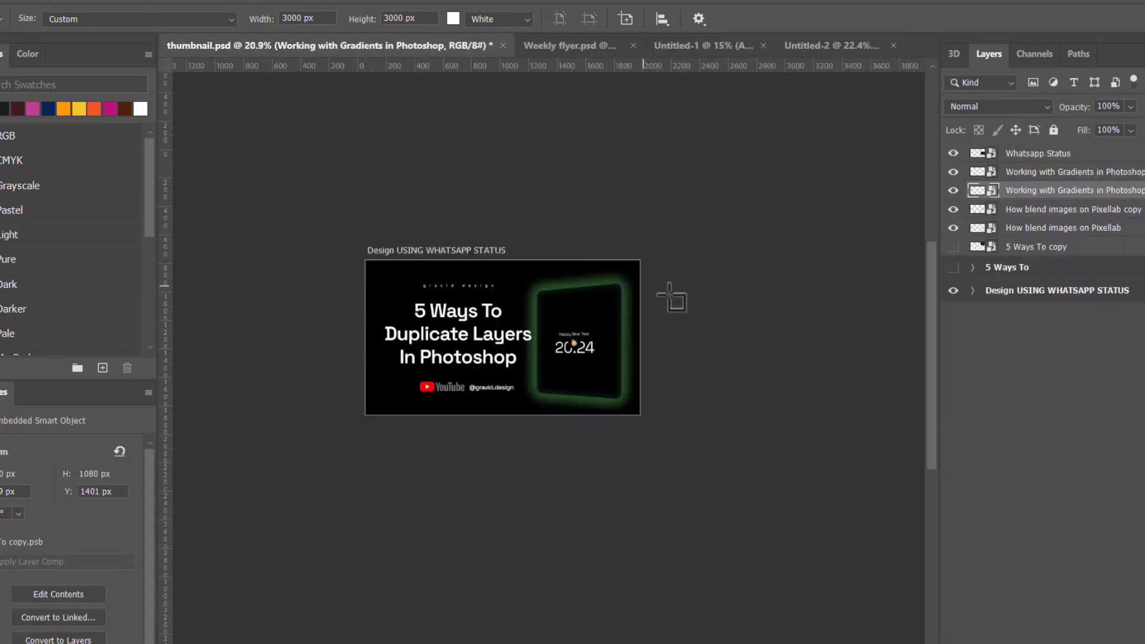
scroll(670, 299, "down", 3)
left_click_drag(797, 334, 314, 301)
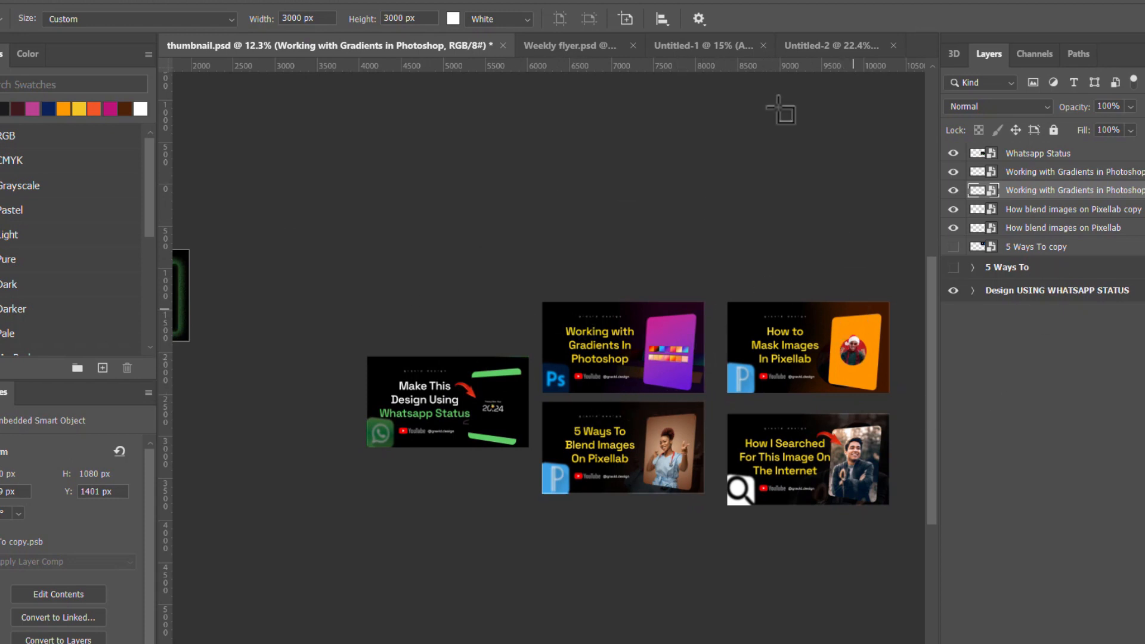
Switch to Weekly flyer.psd and take a closer look at the Artboard 3 copy flyer
left_click(564, 45)
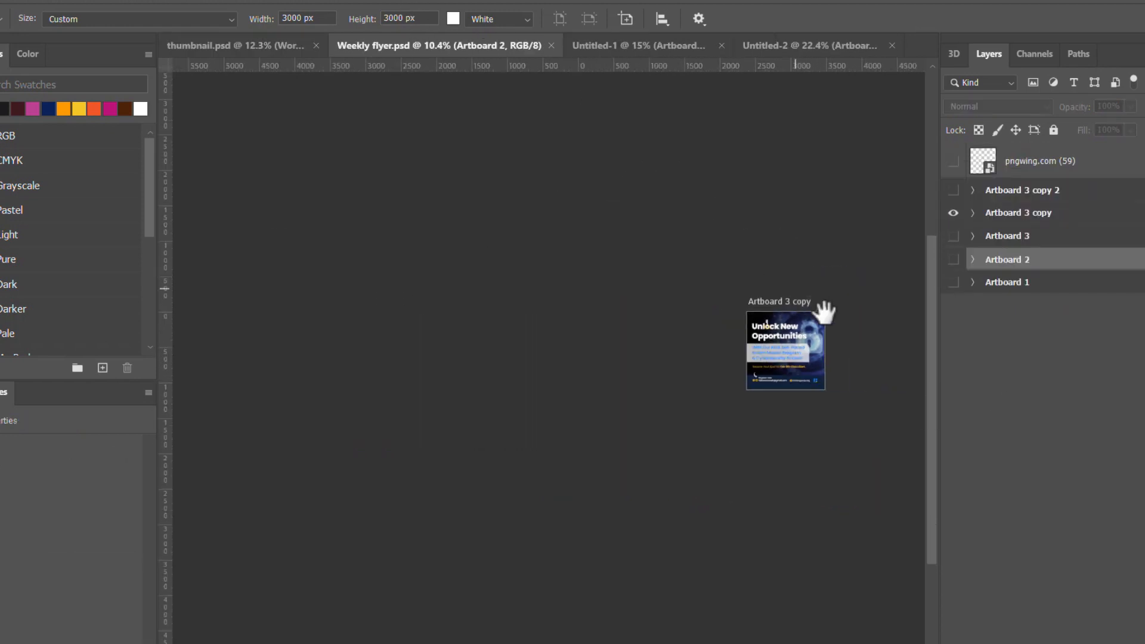
scroll(825, 341, "up", 1)
left_click_drag(837, 313, 644, 289)
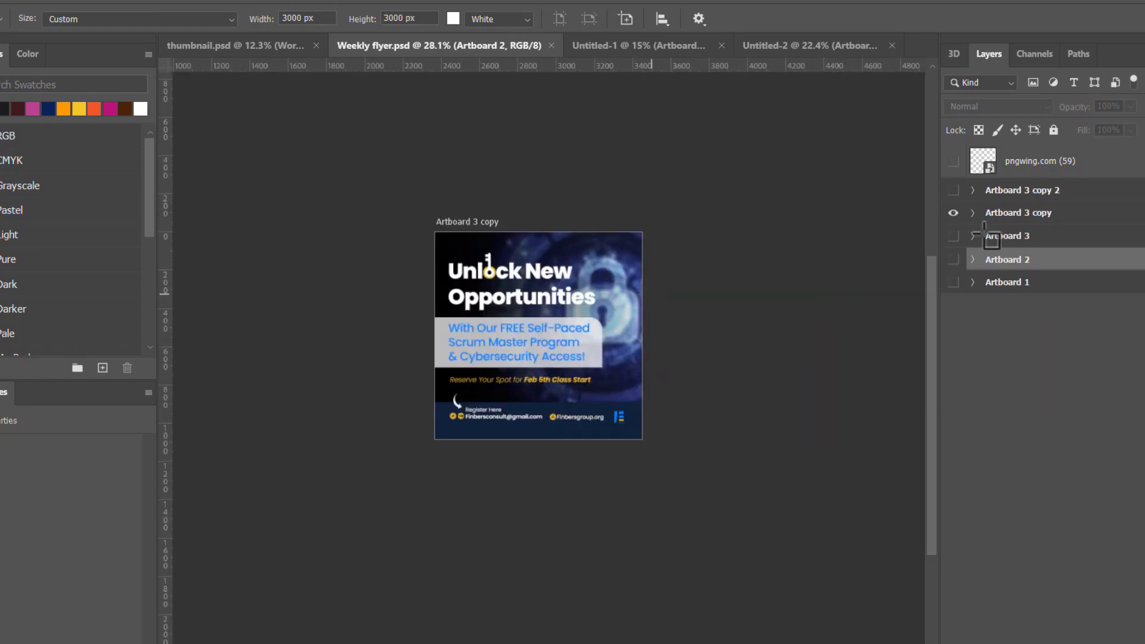
Make Artboard 1, Artboard 2, Artboard 3 and Artboard 3 copy 2 visible alongside Artboard 3 copy in Weekly flyer.psd
left_click(954, 261)
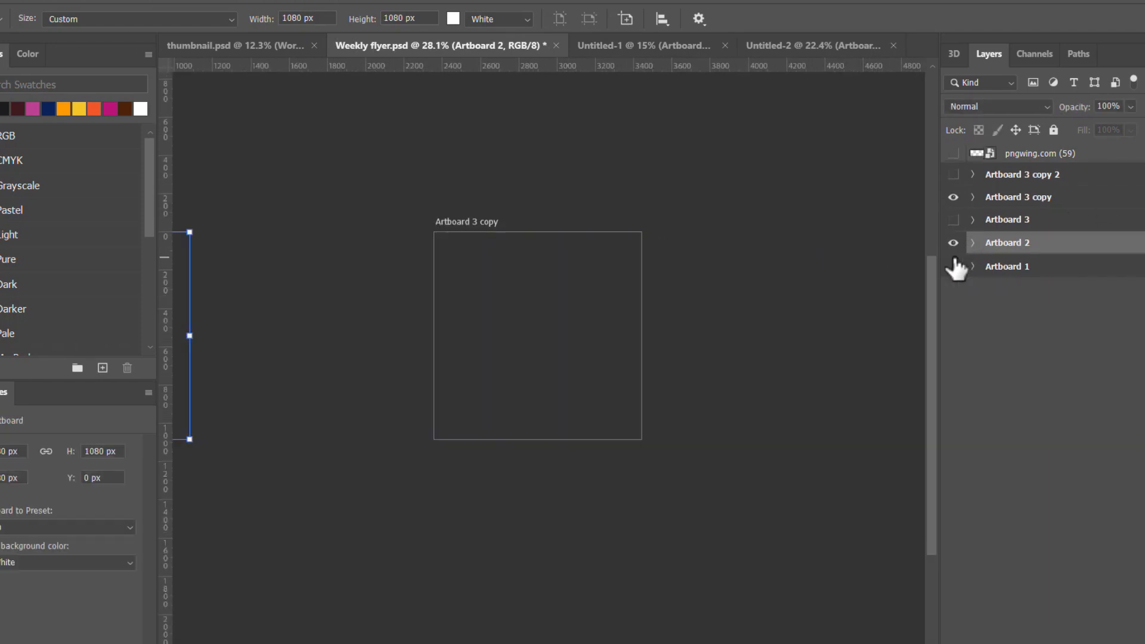
left_click(954, 220)
left_click(953, 174)
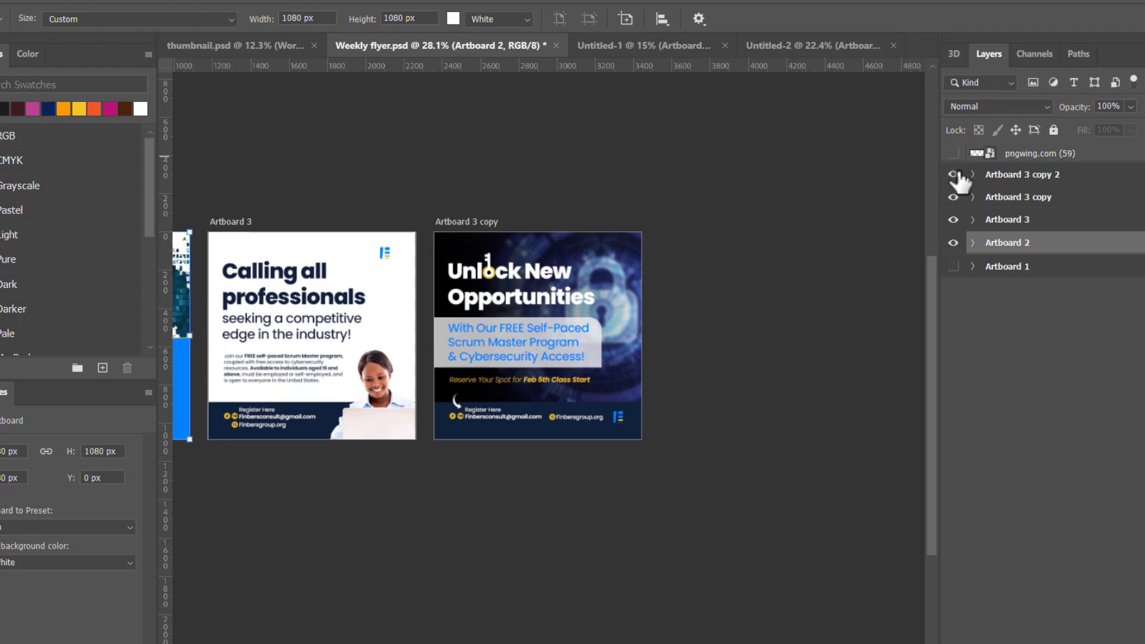
left_click(953, 267)
Look over the row of five flyer artboards side by side, switching to the Move tool
scroll(646, 332, "down", 2)
scroll(440, 312, "up", 2)
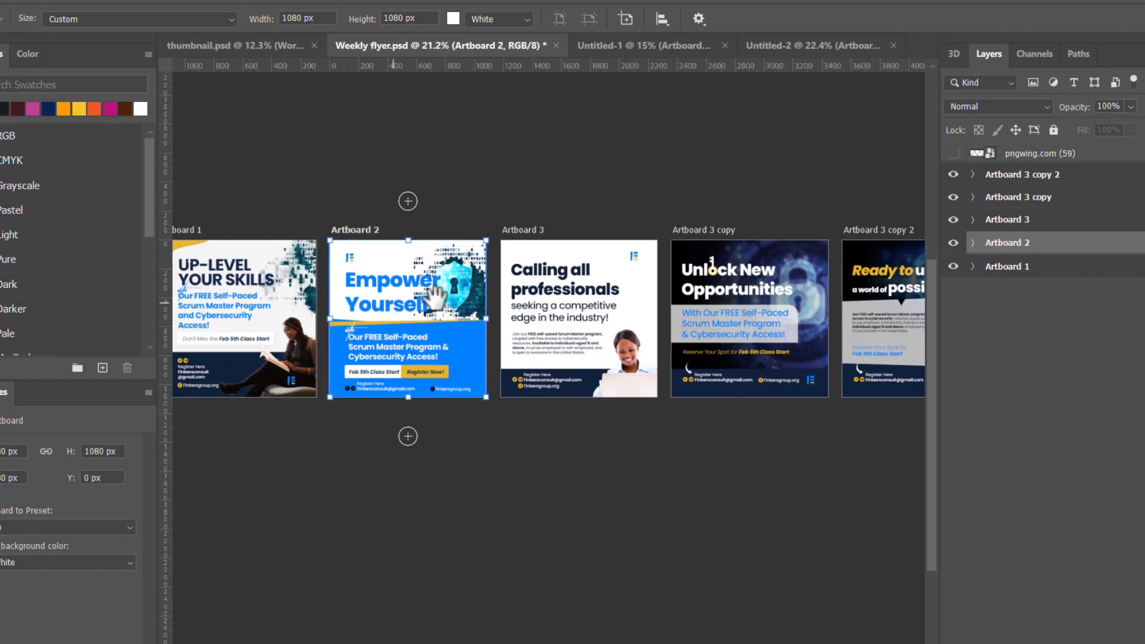
left_click_drag(435, 298, 477, 299)
scroll(478, 300, "down", 2)
left_click_drag(657, 326, 622, 324)
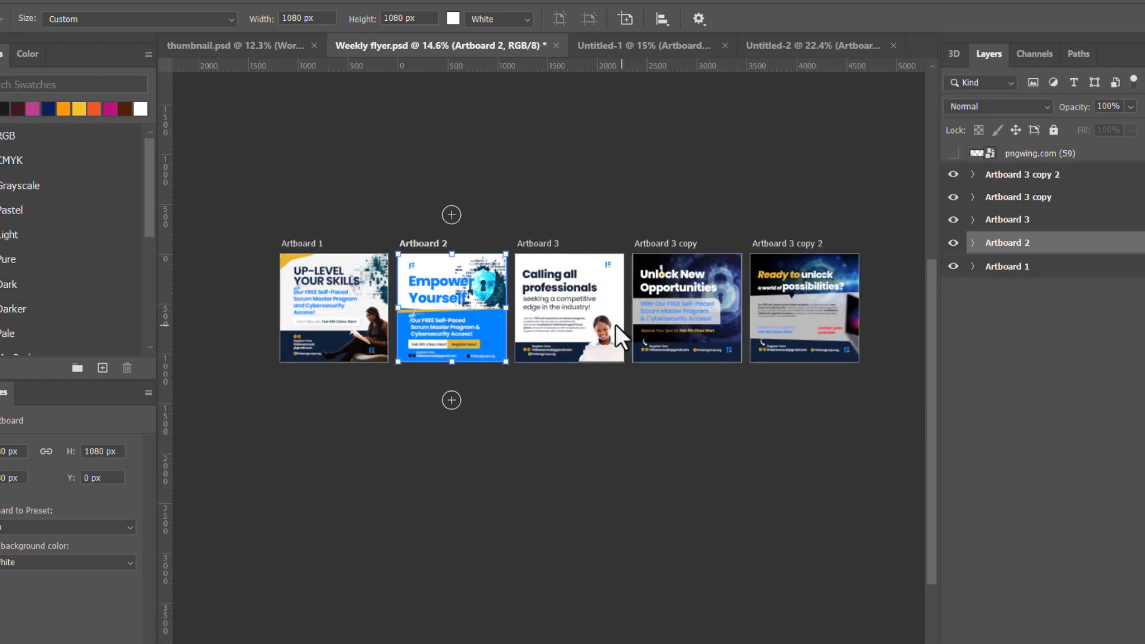
scroll(412, 271, "up", 2)
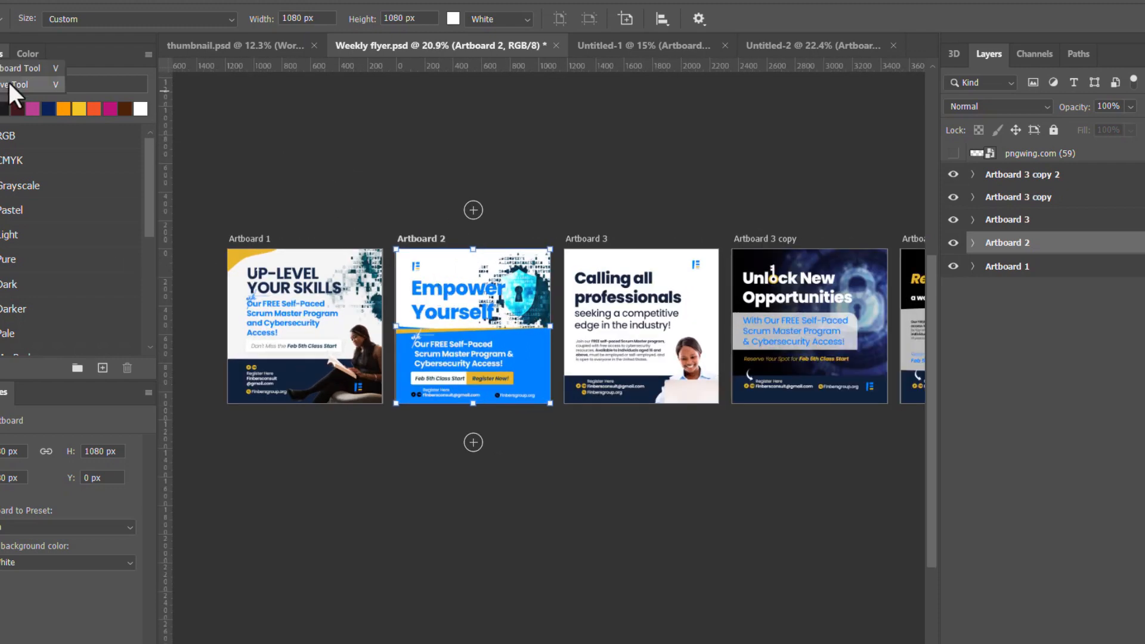
key("v")
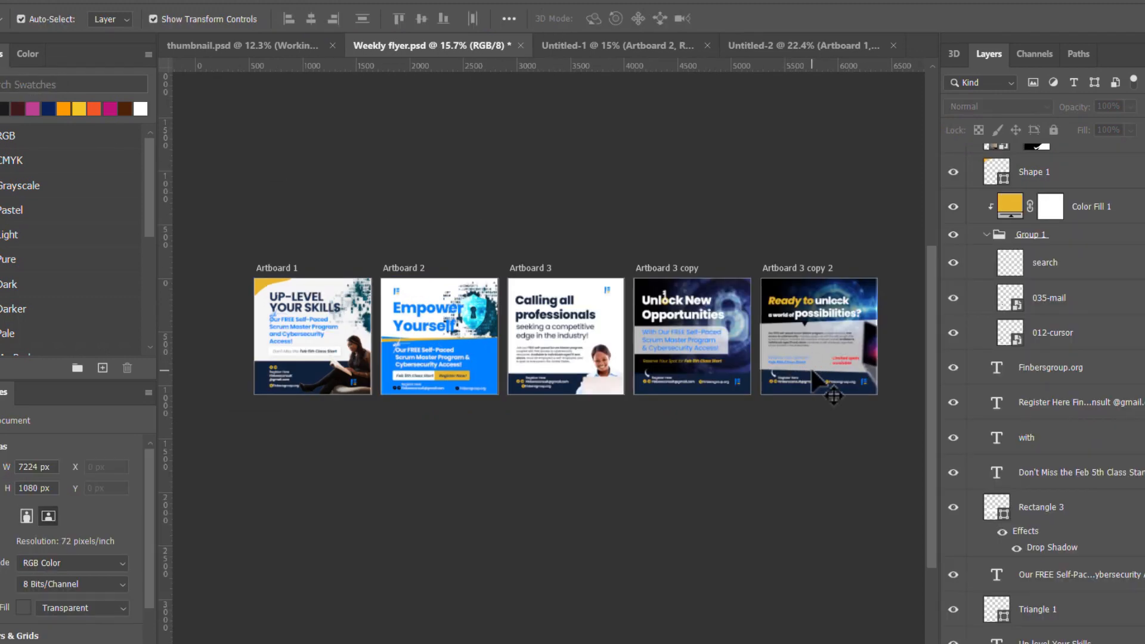
scroll(659, 349, "up", 1)
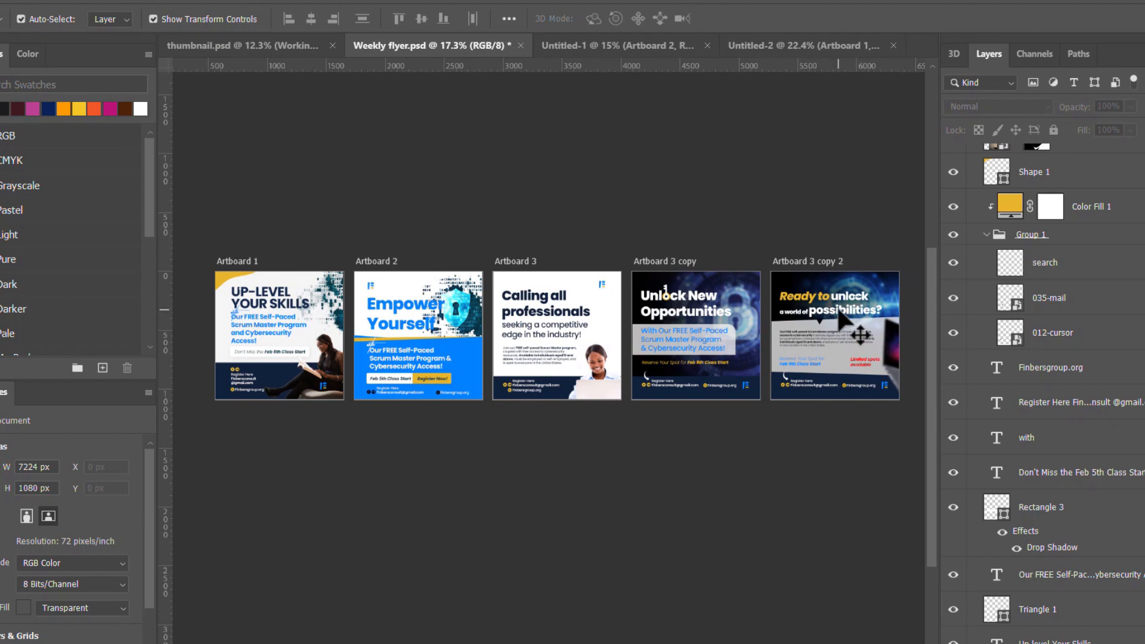
scroll(523, 235, "down", 2)
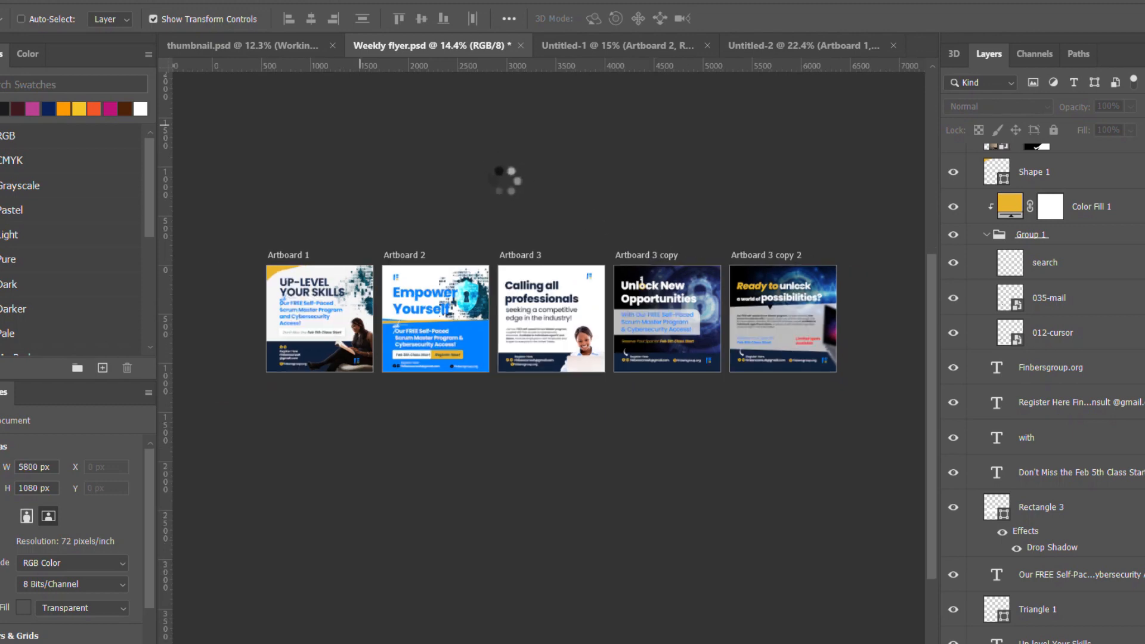
Save and close Weekly flyer.psd with all five artboards shown, and open the Home screen of recent files
key("ctrl+s")
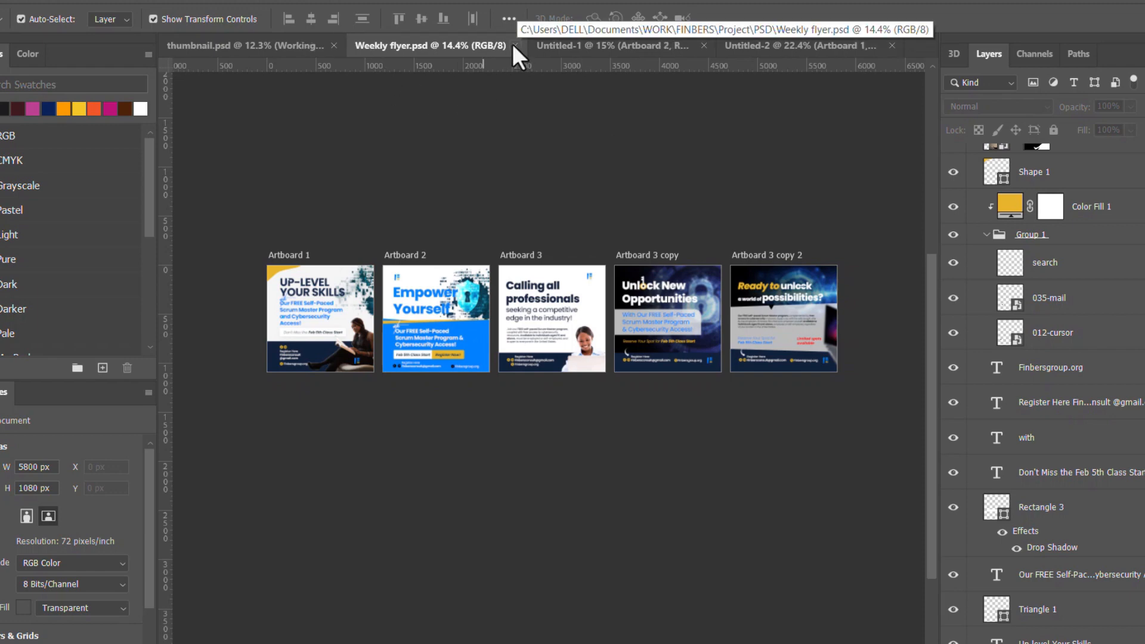
left_click(514, 45)
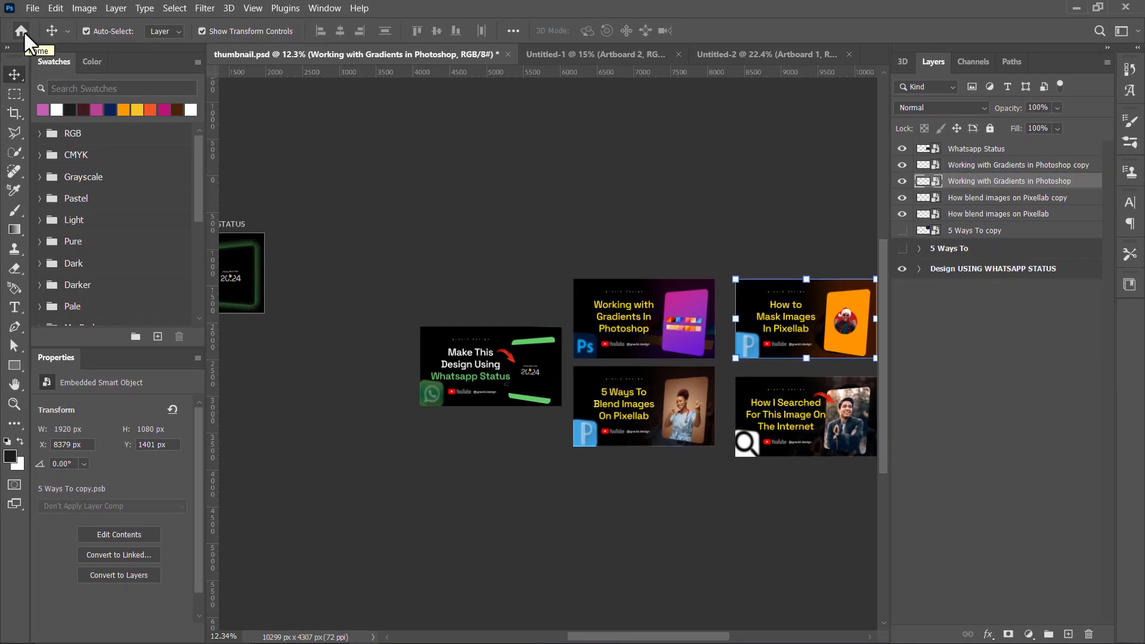
left_click(24, 33)
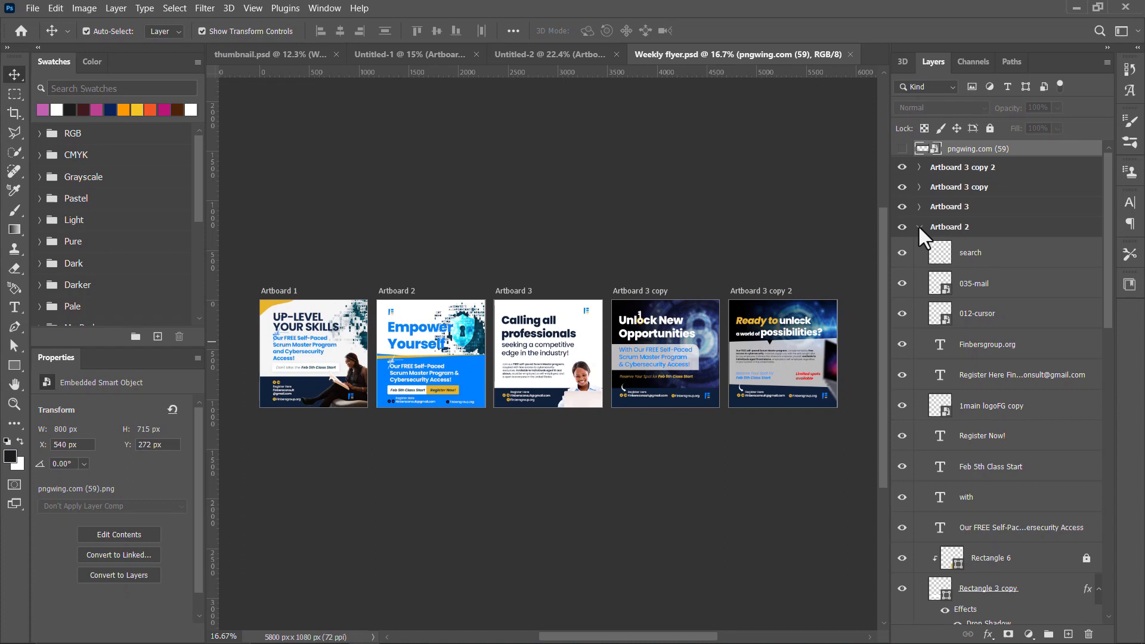
Collapse the Artboard 2 and Artboard 1 layers and hide every artboard except Artboard 3 copy 2
left_click(919, 226)
left_click(919, 247)
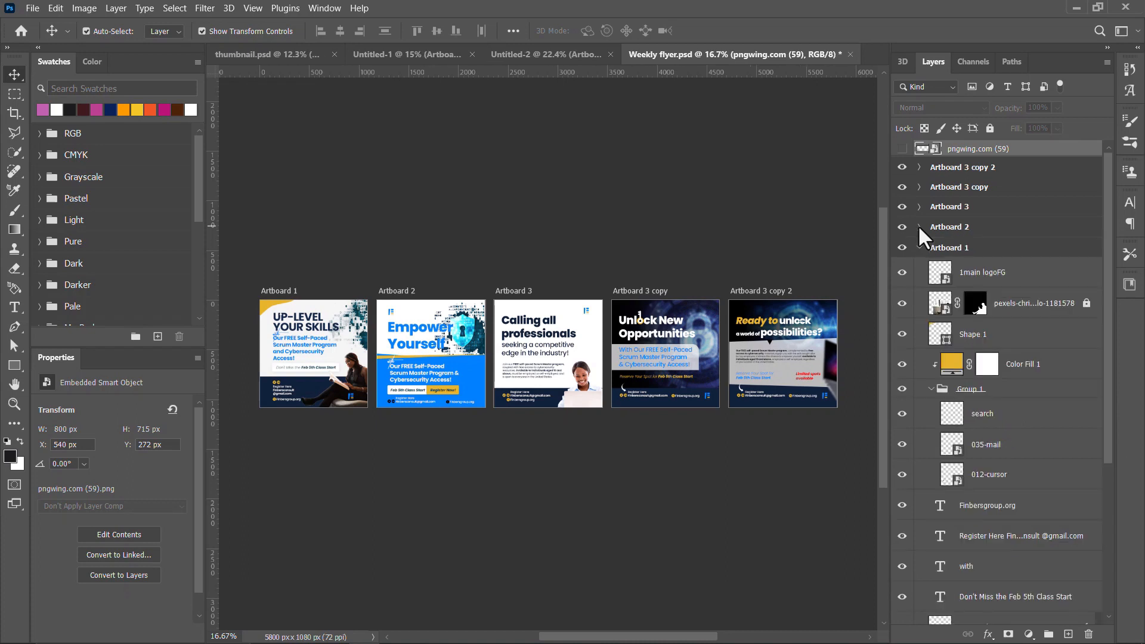
left_click_drag(919, 247, 900, 174)
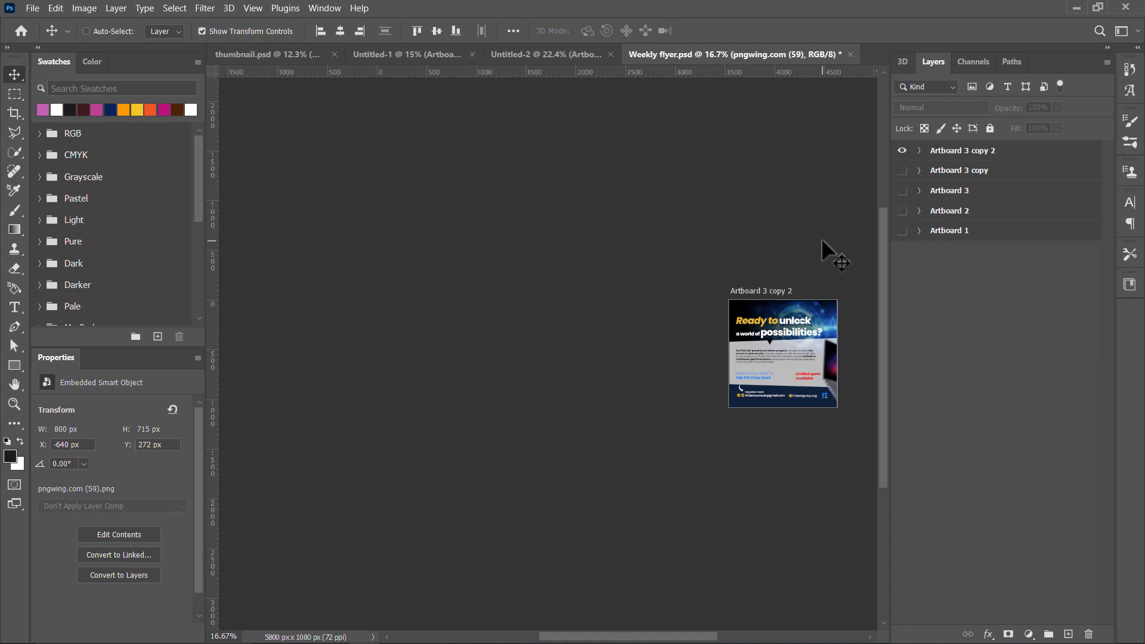
Save and close Weekly flyer.psd with only Artboard 3 copy 2 shown, and check its preview on the Home screen
key("ctrl+s")
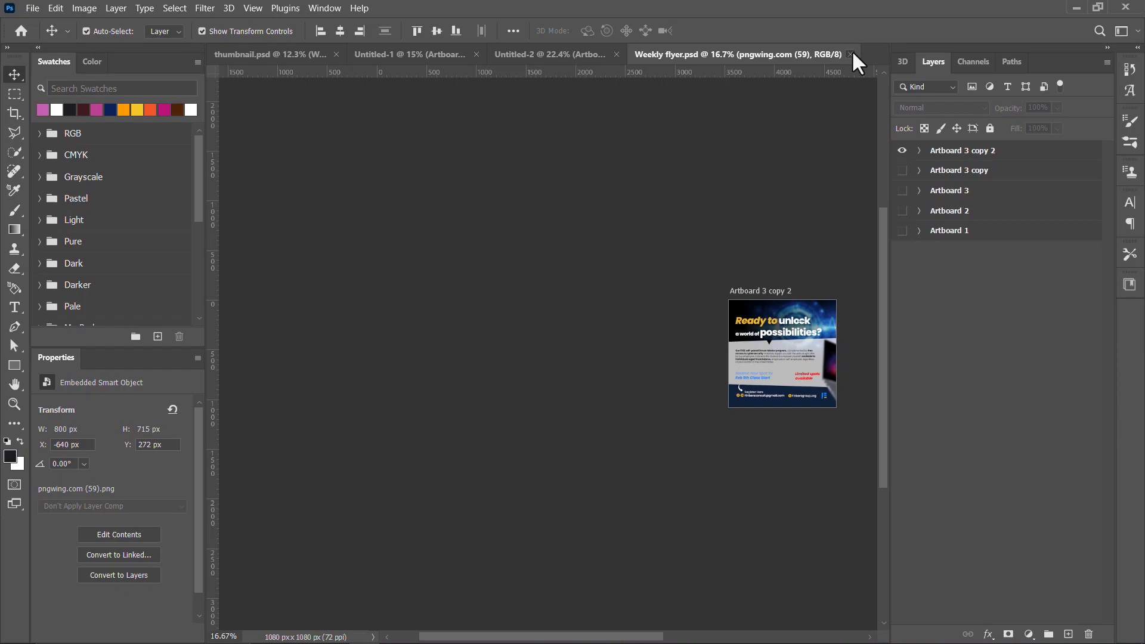
left_click(850, 55)
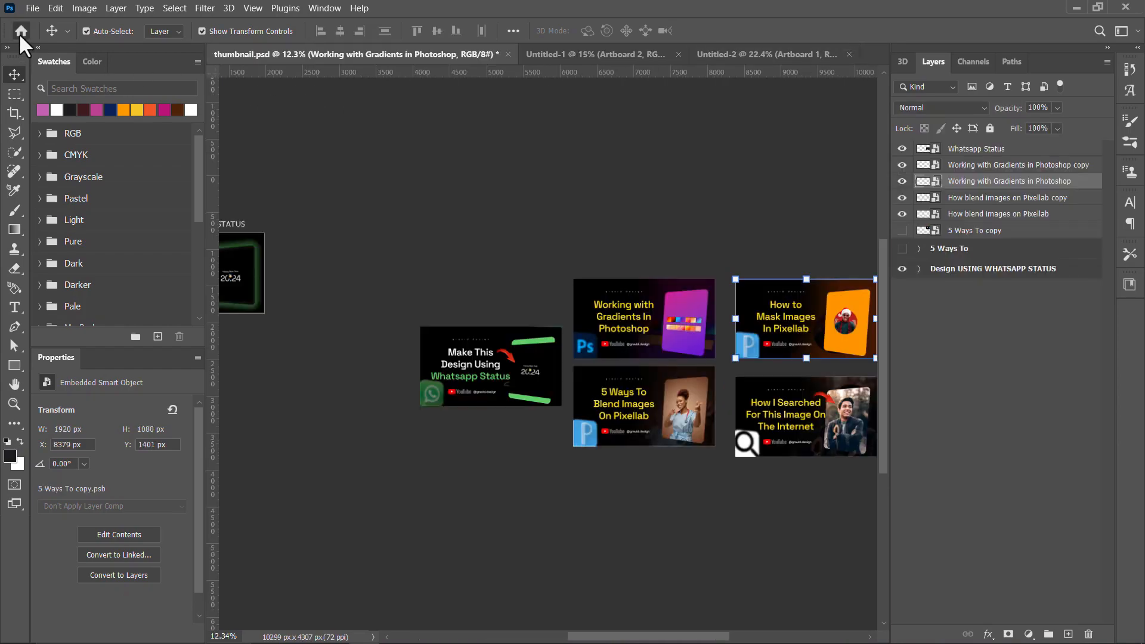
left_click(20, 33)
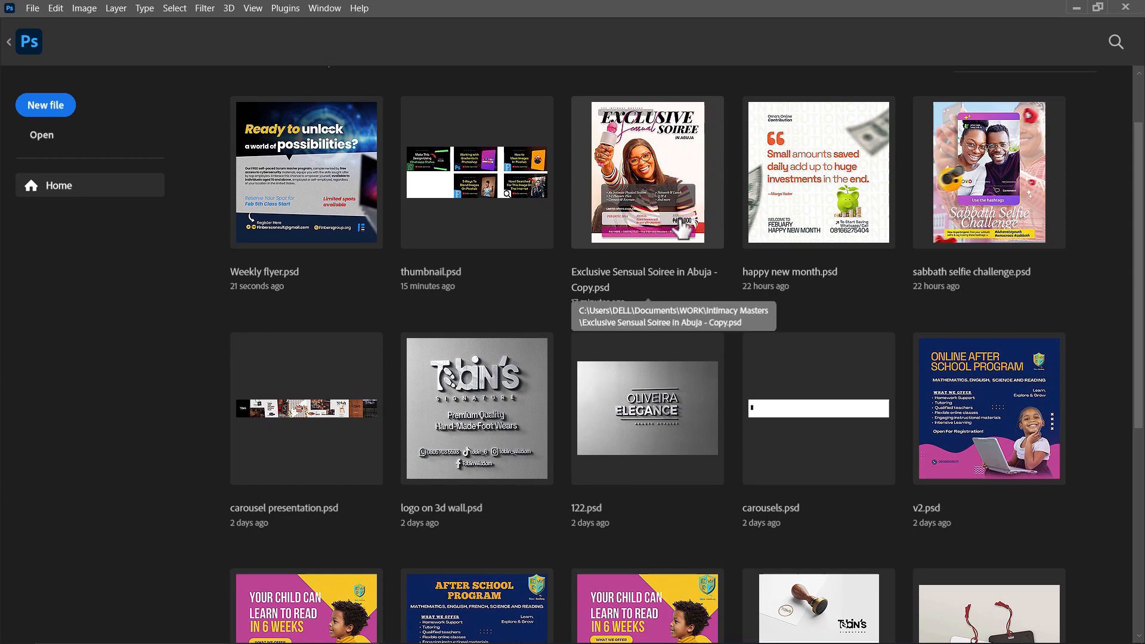
Return to thumbnail.psd and take a closer look at the thumbnail Smart Objects beside the artboard
left_click(17, 39)
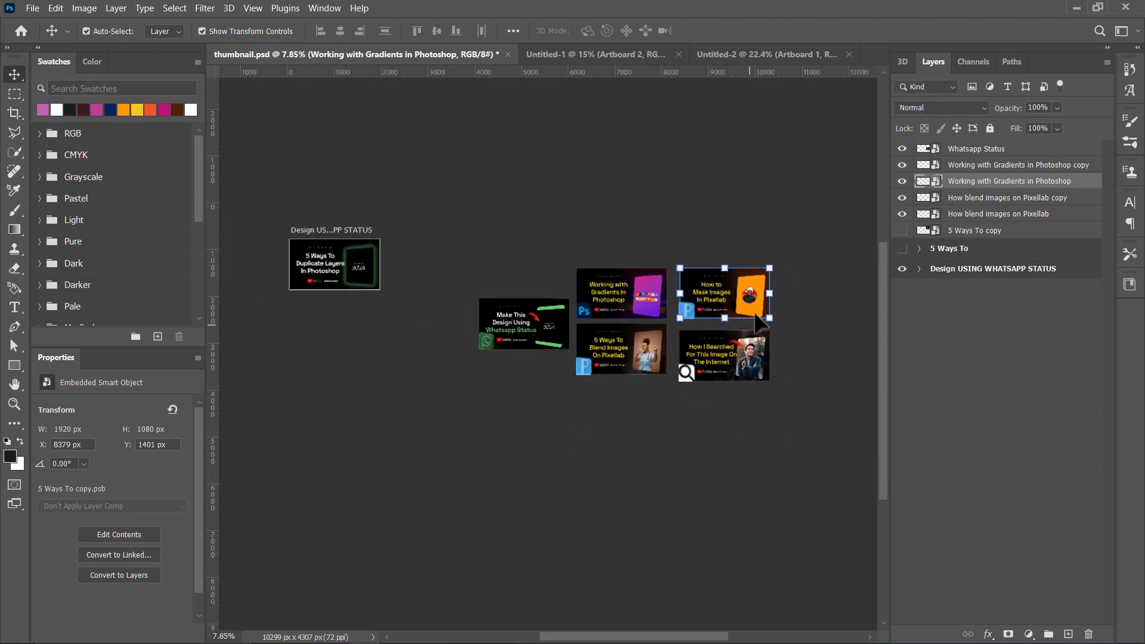
scroll(755, 316, "up", 3)
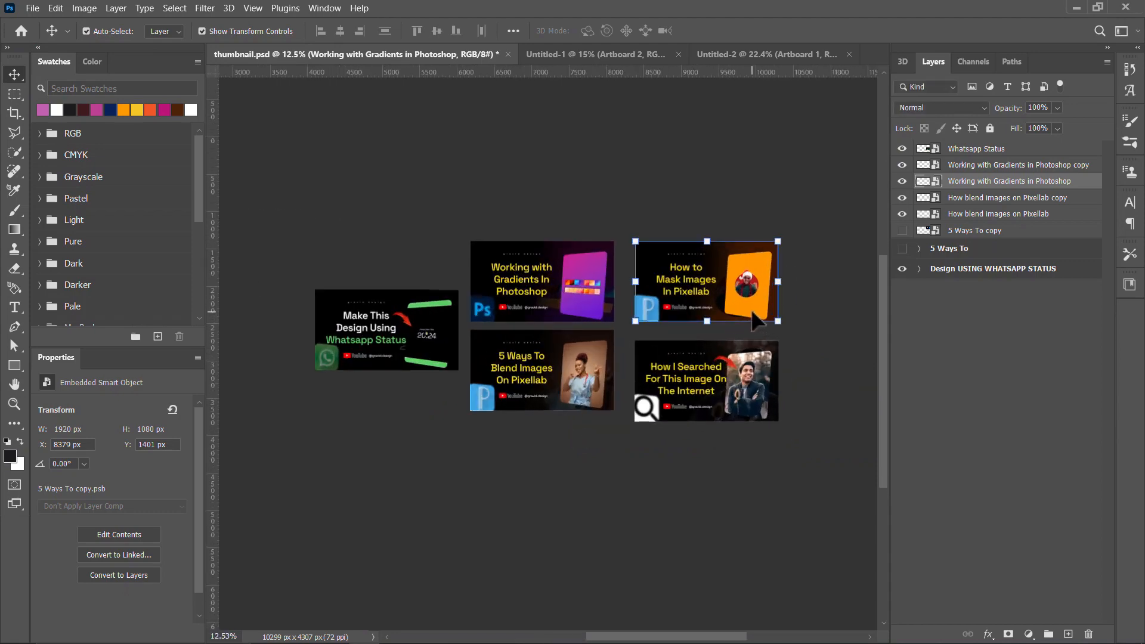
scroll(721, 307, "up", 1)
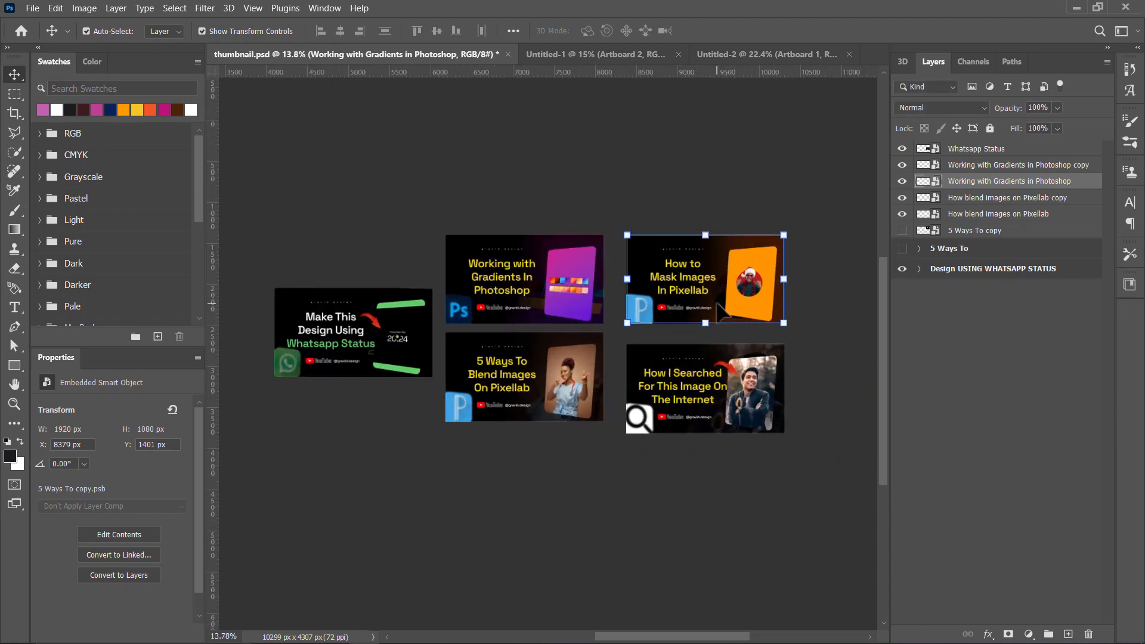